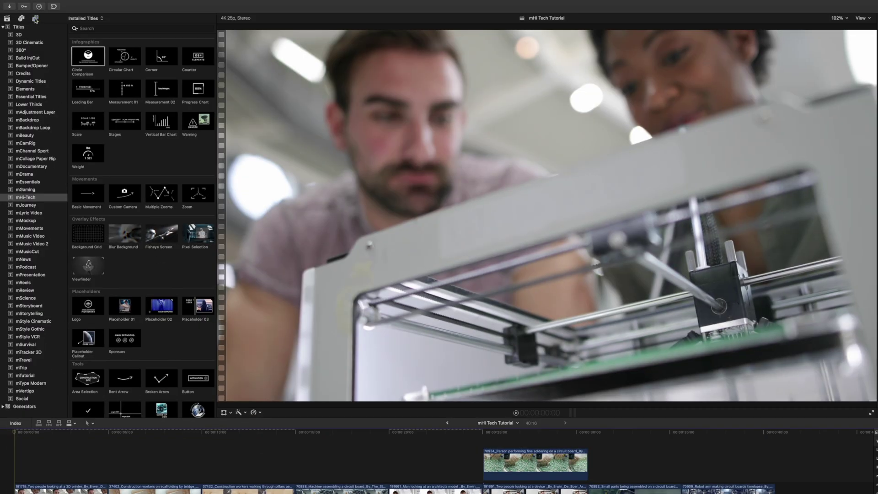
Hide the category list and look through the mHi-Tech titles from Infographics down to Typography.
left_click(36, 19)
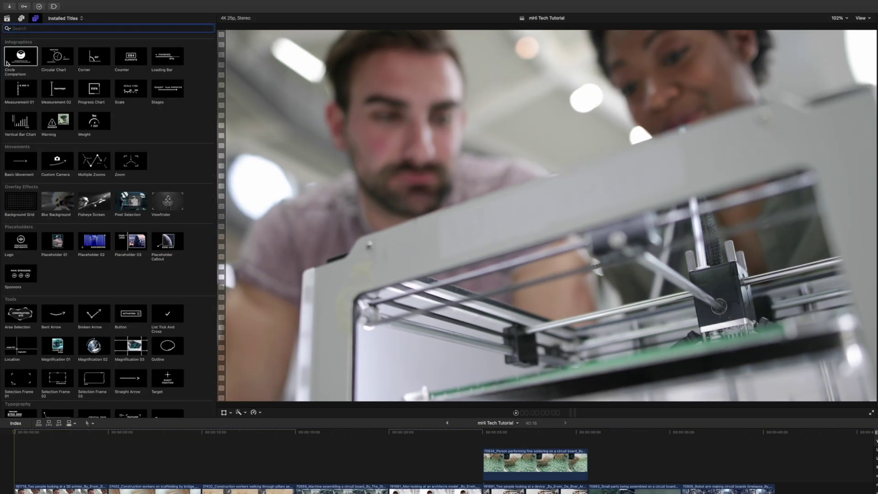
left_click(7, 63)
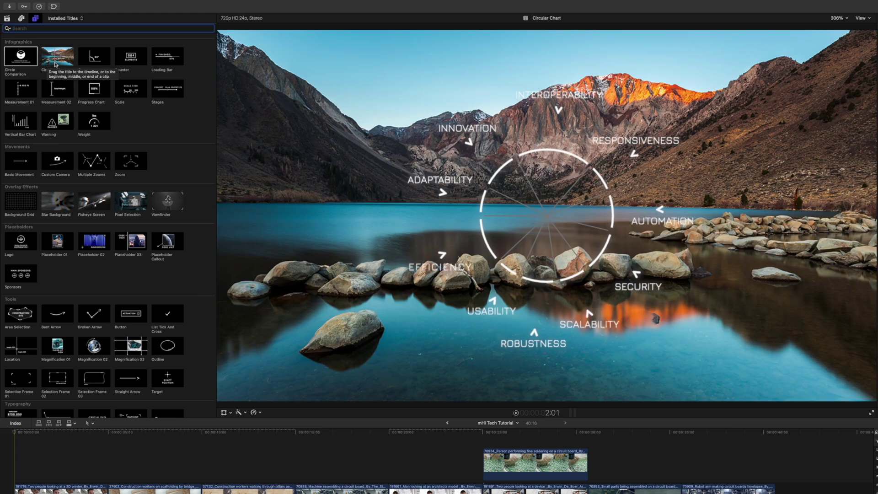
scroll(199, 166, "down", 5)
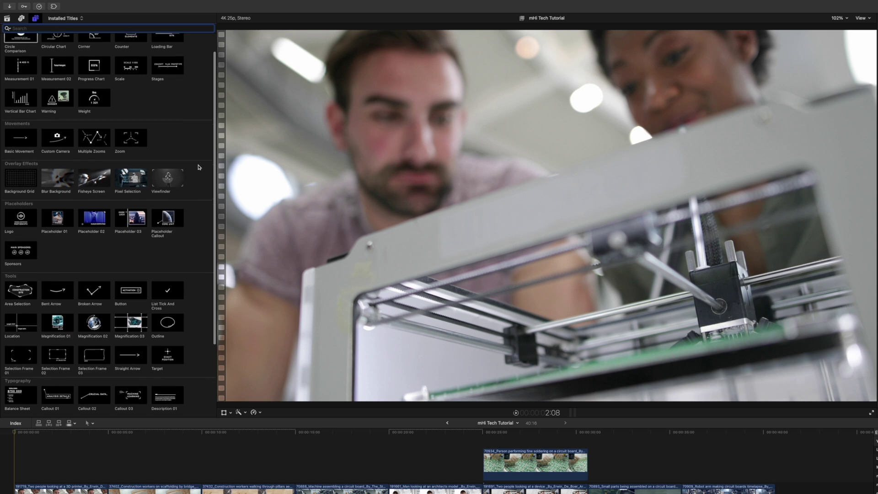
scroll(197, 167, "down", 1)
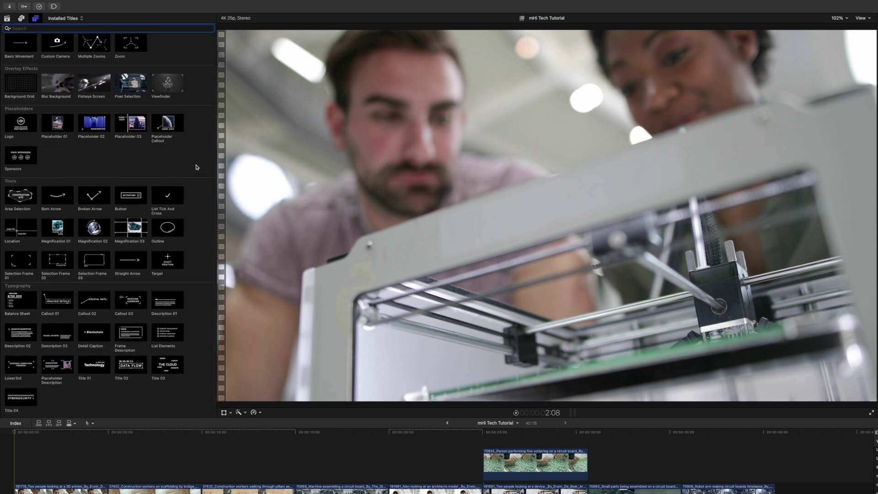
scroll(196, 167, "up", 6)
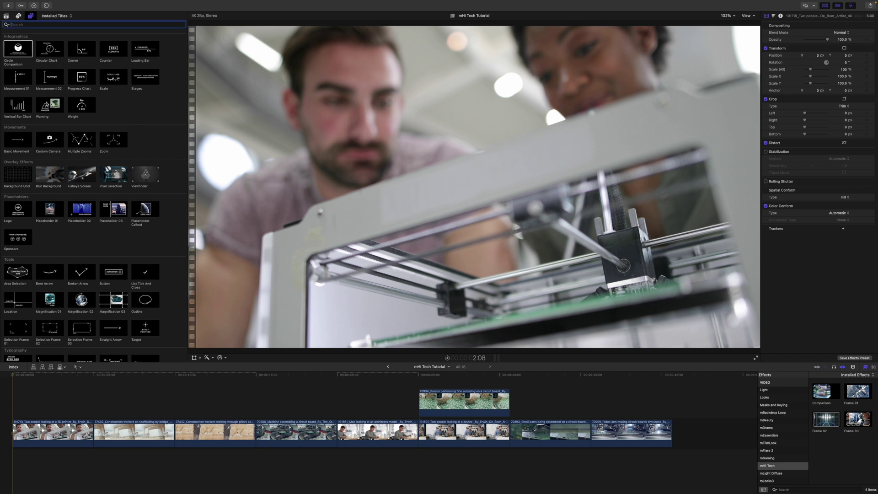
Add the Warning title over the first clip and move its content over the man's face, about X -0.36, Y 0.05, keeping its scale.
left_click_drag(46, 105, 34, 380)
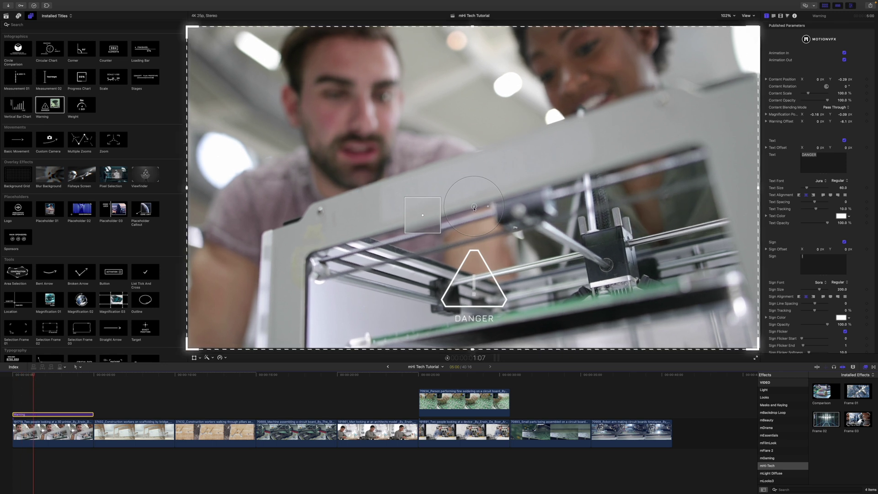
left_click_drag(474, 208, 368, 105)
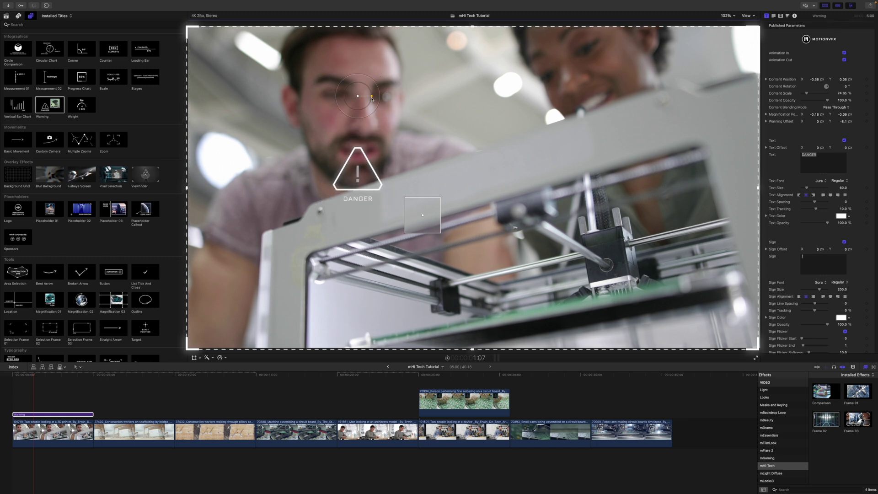
key("super+z")
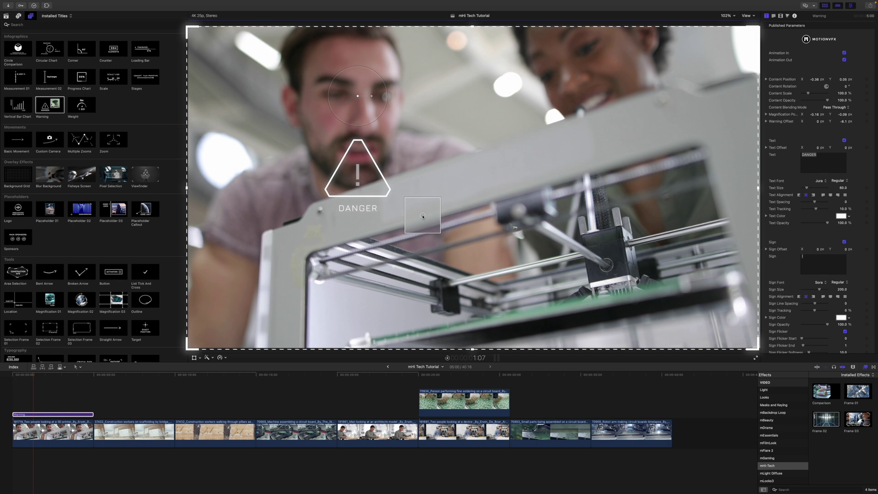
Move the Warning title's magnification box onto the 3D printer's print head and resize its frame to about 235% by 247%.
left_click_drag(422, 216, 633, 221)
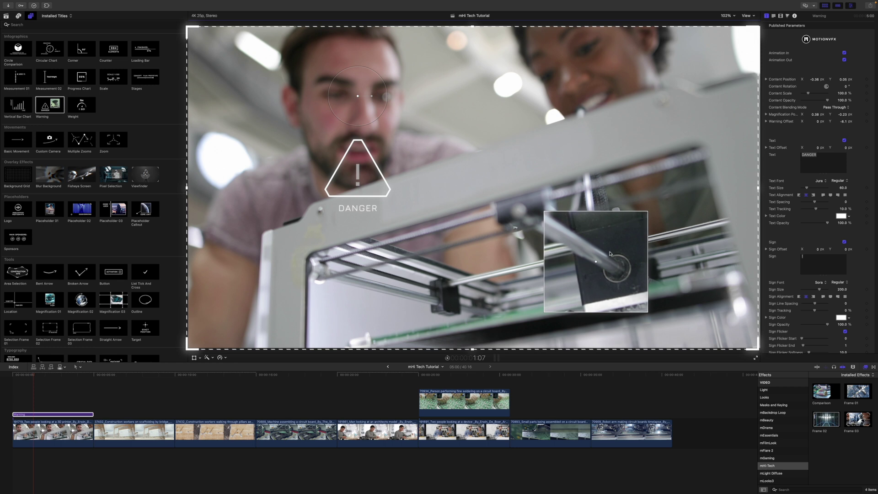
left_click_drag(594, 265, 608, 284)
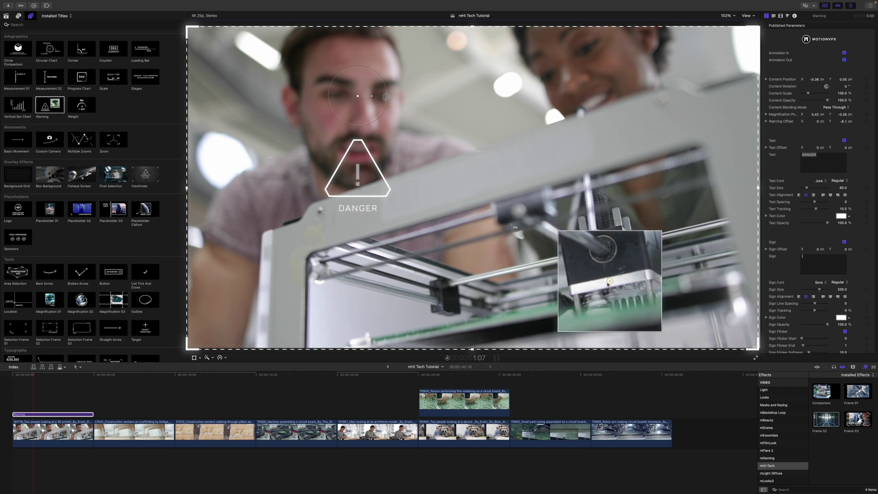
left_click_drag(663, 232, 652, 238)
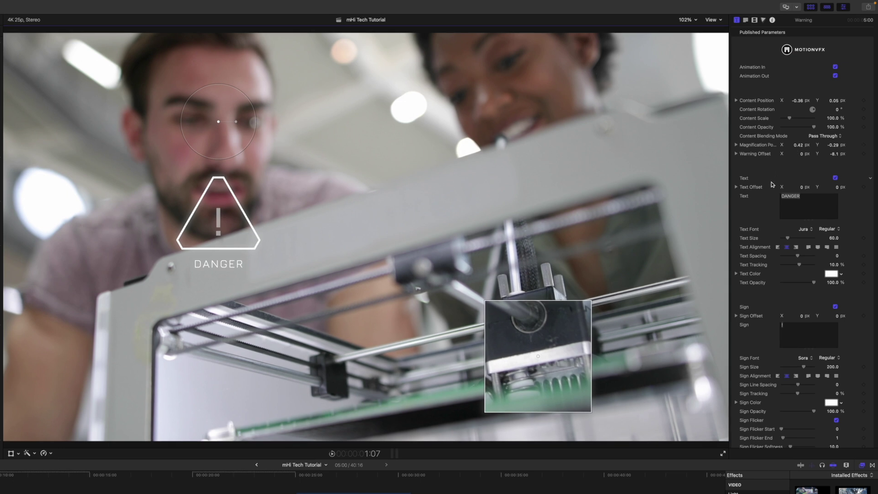
Lower the Warning title's Magnification Scale to about 109.
scroll(767, 184, "down", 10)
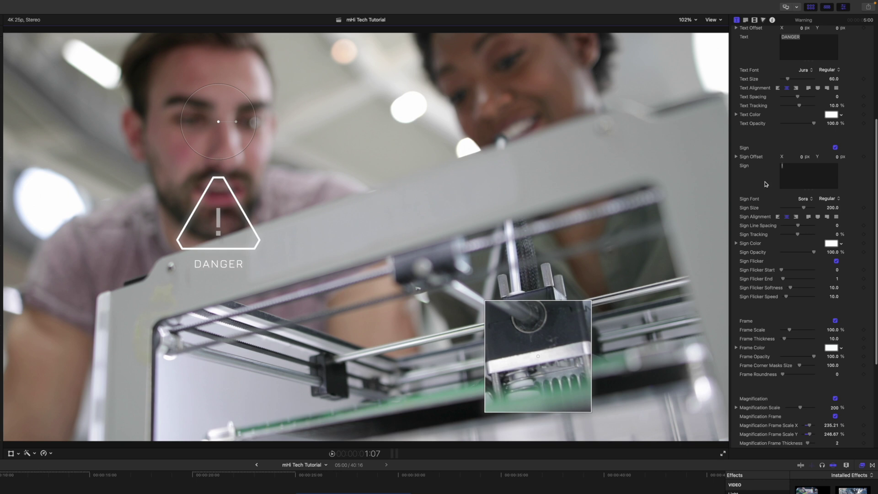
scroll(767, 184, "down", 2)
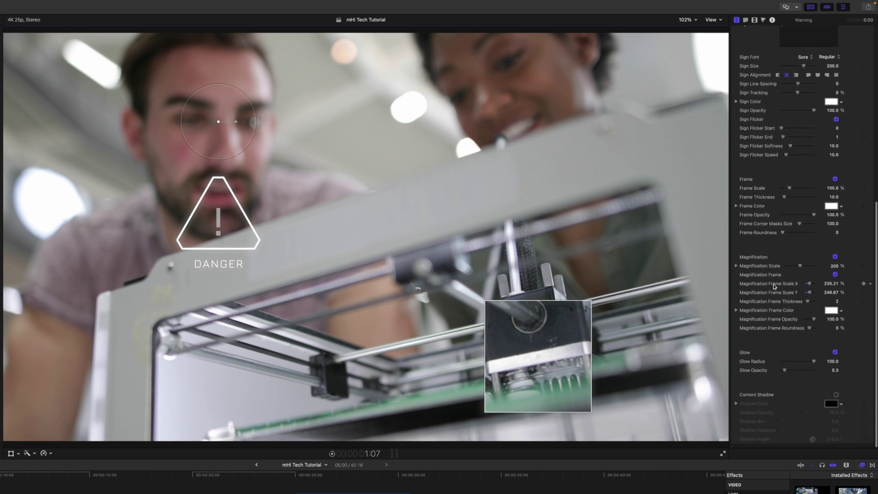
left_click_drag(801, 267, 796, 269)
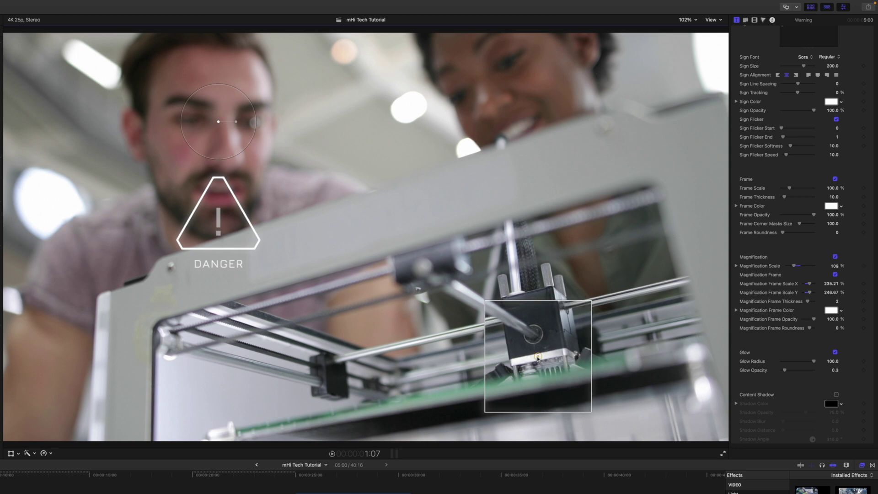
Center the magnification box on the print head and move the warning content nearer to it, about X 0.11, Y 0.
left_click_drag(538, 358, 539, 345)
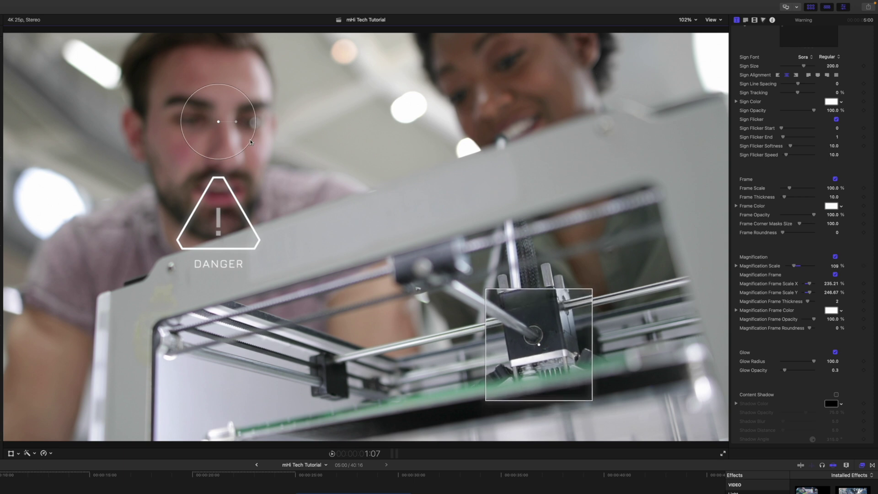
left_click_drag(218, 122, 412, 144)
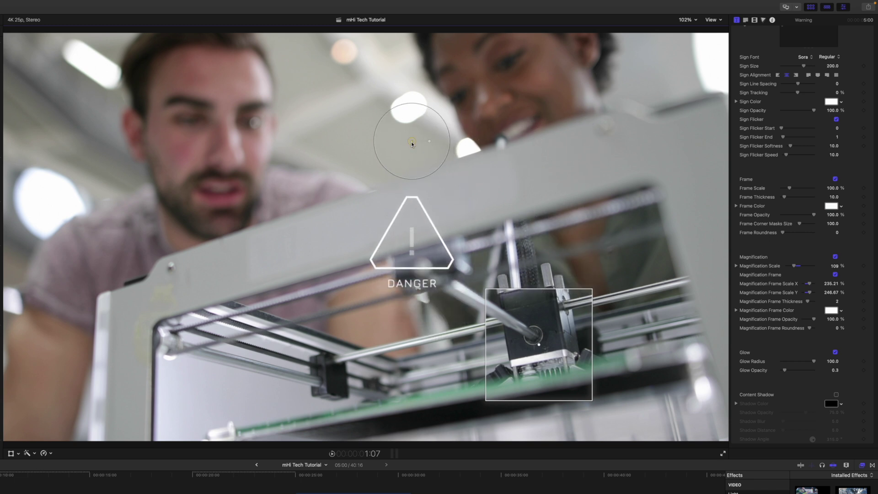
left_click_drag(539, 345, 538, 336)
At the start of the first clip, place the magnification box on the print head and keyframe its Magnification Position.
key("Home")
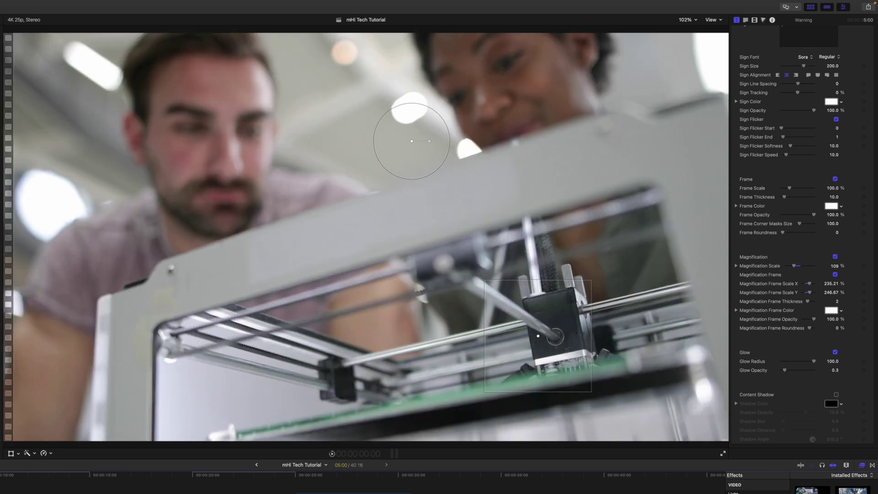
left_click_drag(538, 337, 561, 342)
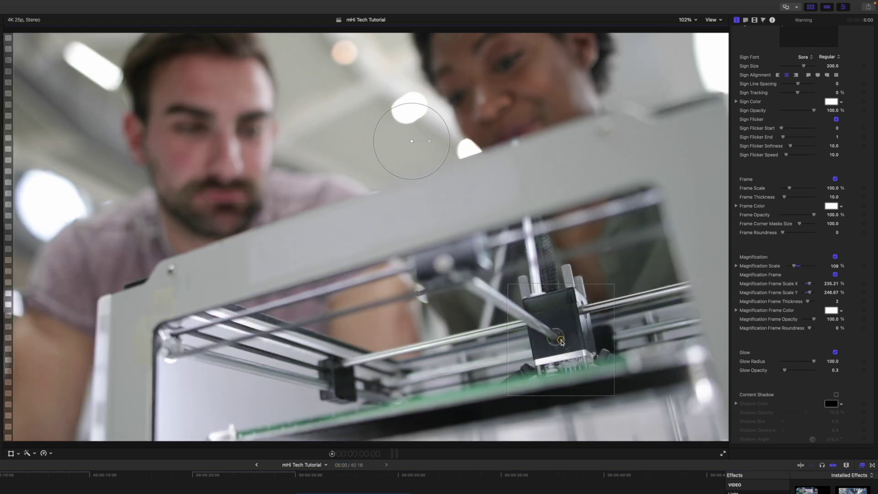
scroll(762, 259, "up", 10)
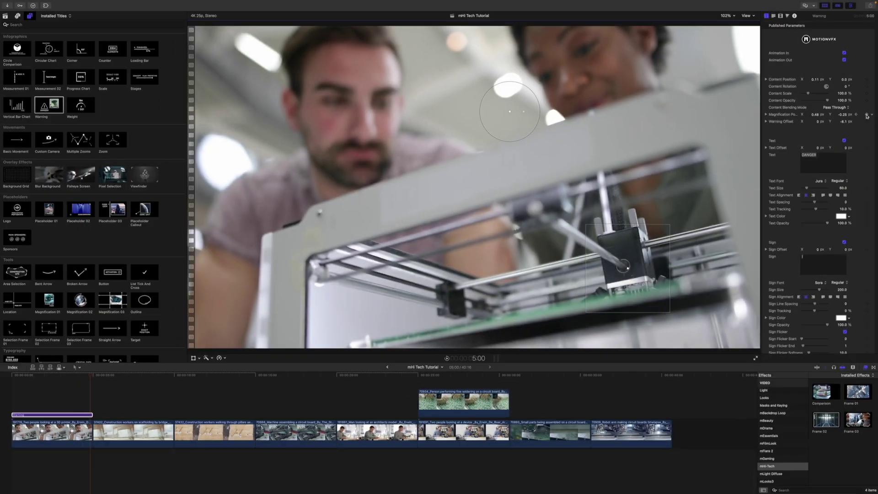
Keyframe the magnification box onto the moving print head at the title's end and at 2:08, and play the result from the start.
key("shift+o")
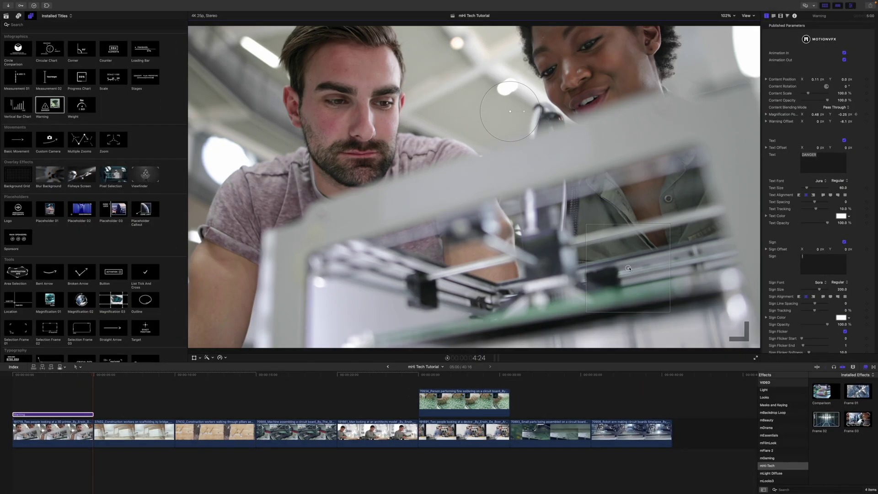
left_click_drag(629, 269, 541, 267)
left_click_drag(92, 380, 50, 379)
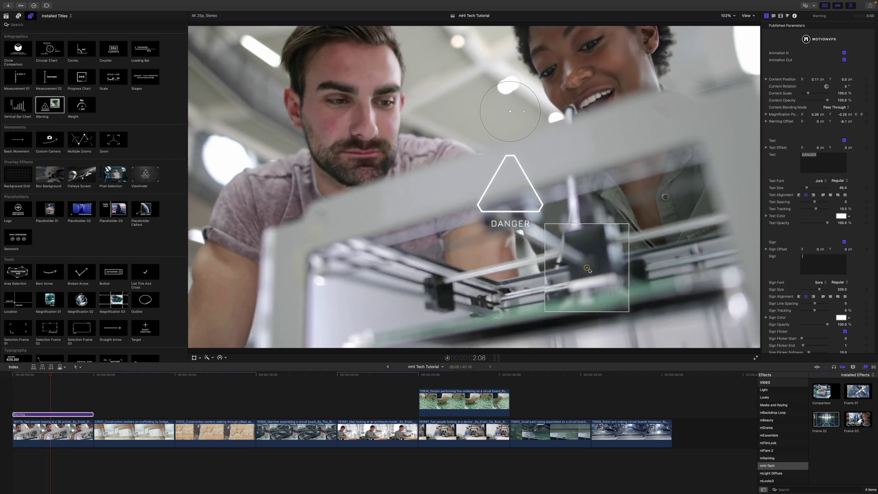
left_click_drag(588, 270, 595, 271)
left_click_drag(52, 376, 11, 377)
key("space")
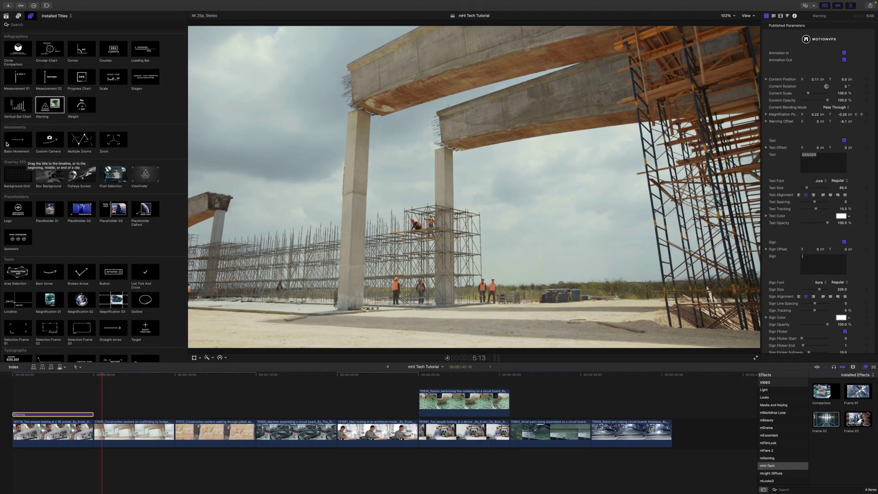
Preview the Movements titles, add the Zoom title over the second clip of the construction site, and play it.
mouse_move(8, 145)
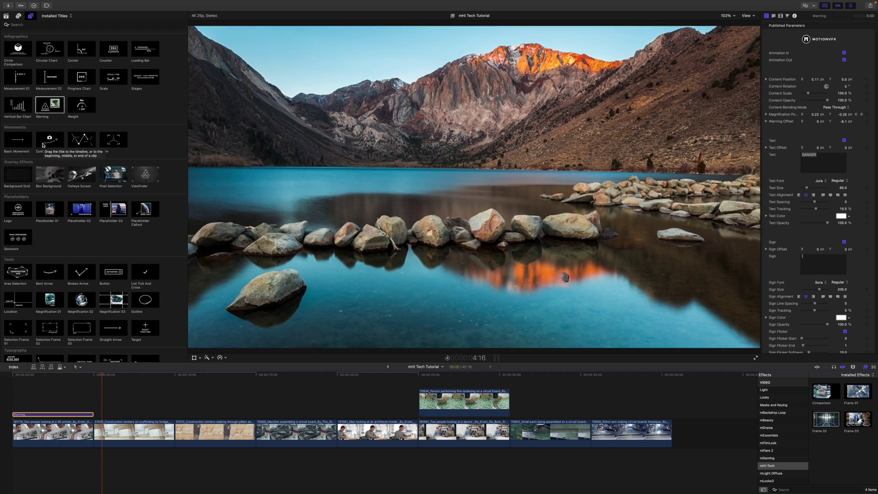
mouse_move(39, 146)
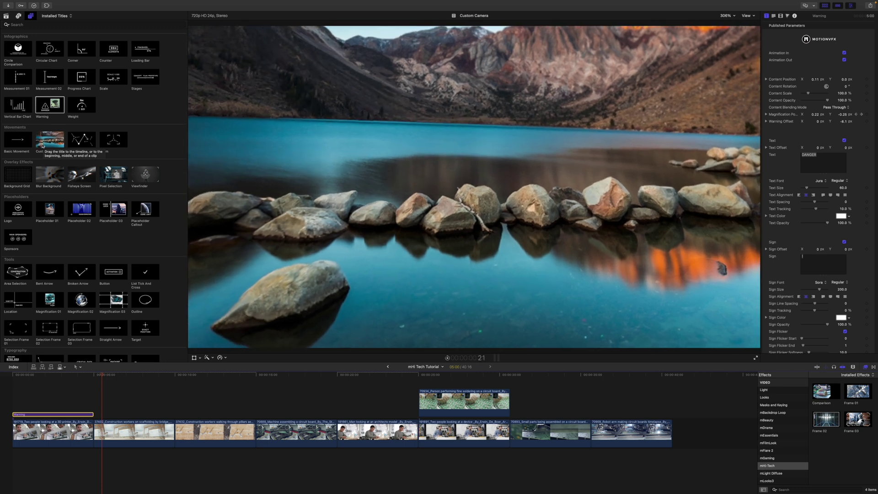
mouse_move(75, 146)
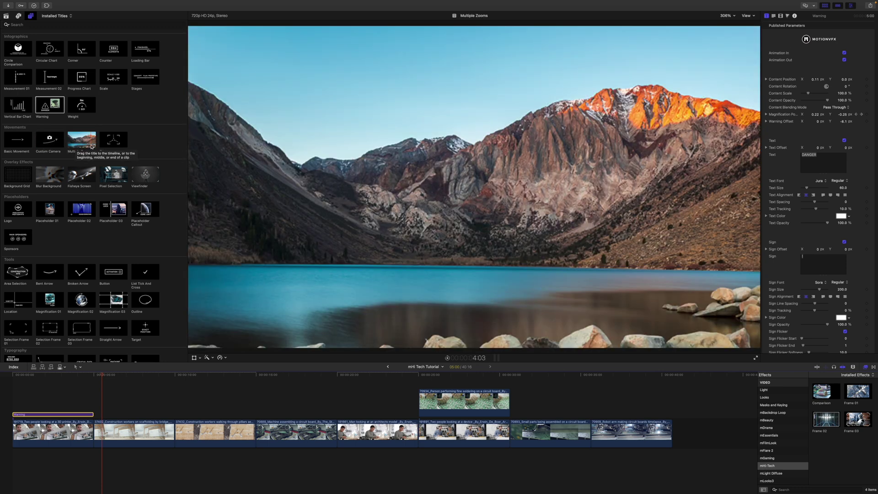
mouse_move(105, 147)
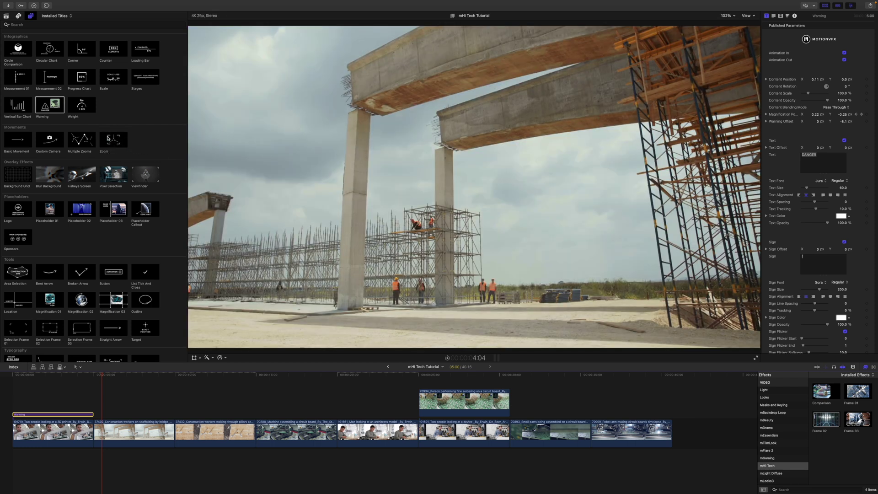
left_click_drag(108, 139, 98, 395)
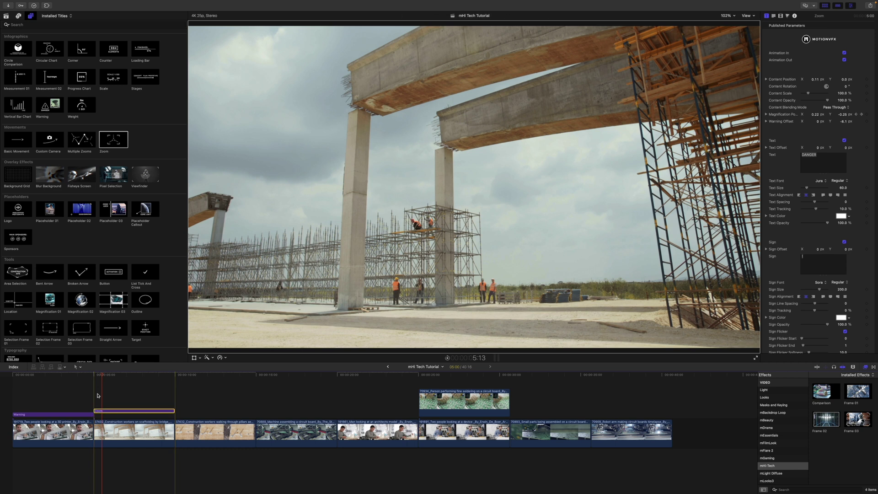
left_click(97, 376)
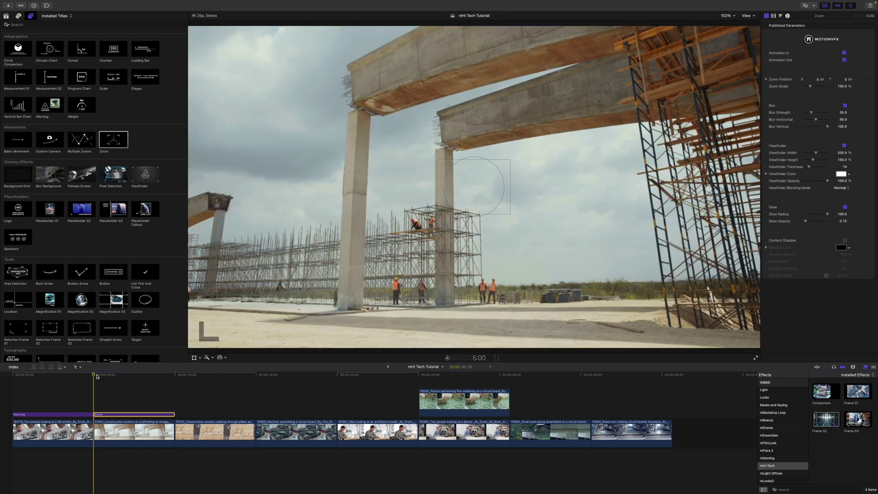
key("space")
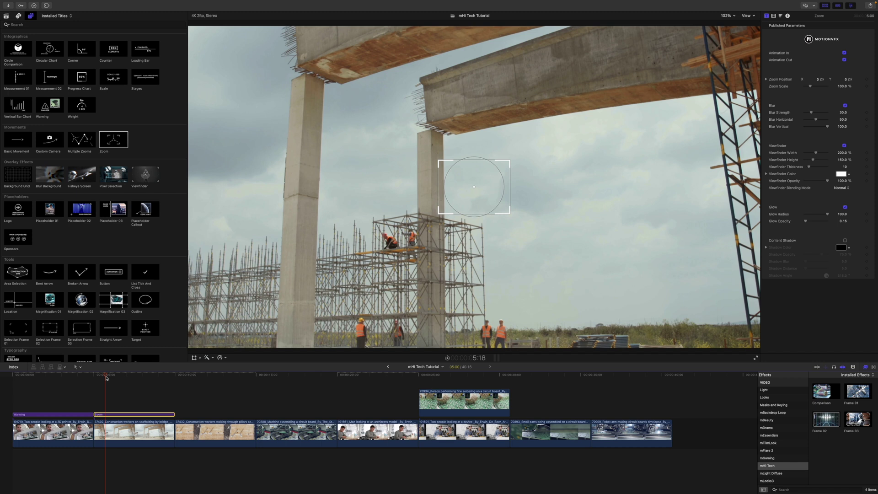
Move the Zoom title's focus onto the lower part of the front concrete pillar, disable its Viewfinder, and play the clip.
left_click_drag(474, 188, 346, 234)
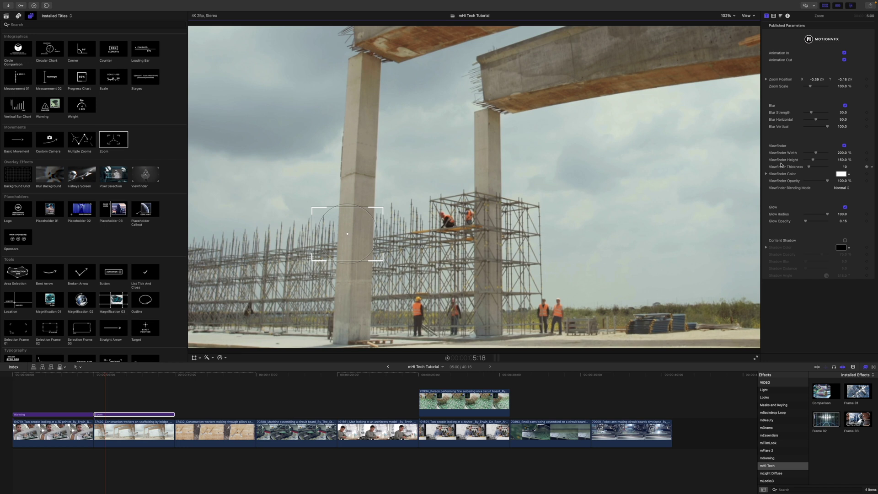
left_click(845, 146)
left_click_drag(104, 376, 94, 378)
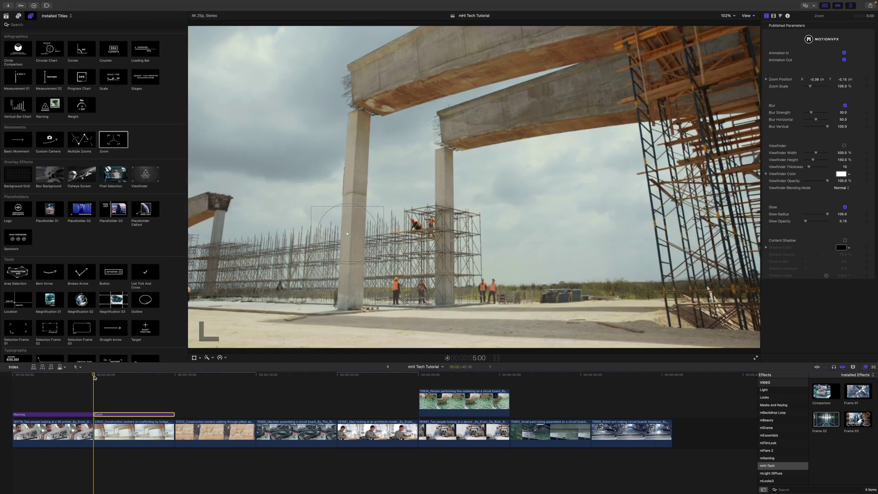
key("space")
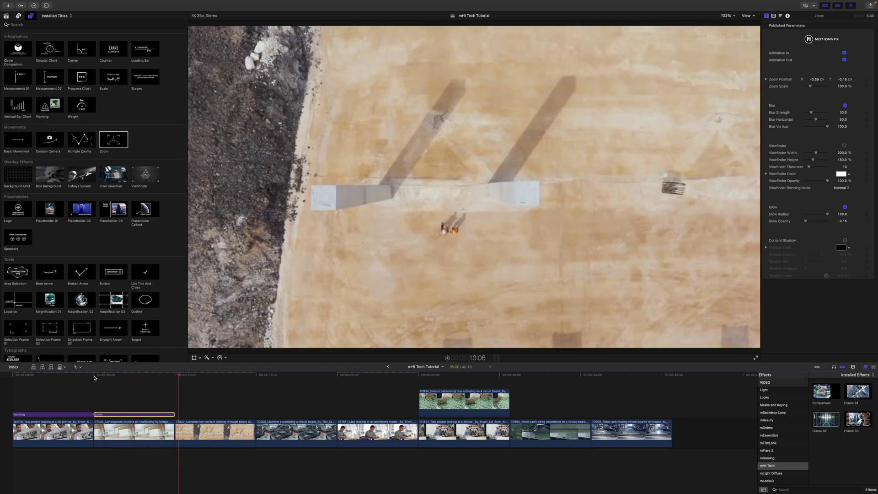
Add the Measurement 01 title beneath Zoom on the second clip and align its bar with the front pillar, rotated about -2.8°.
left_click(112, 375)
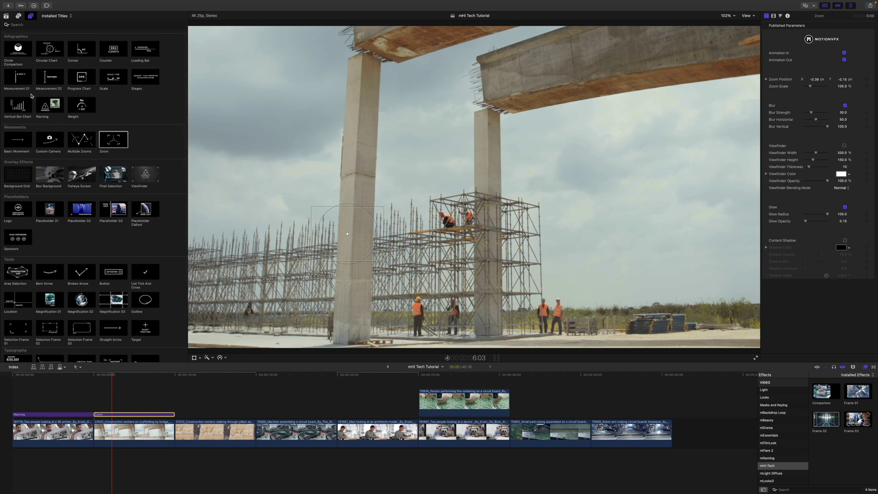
left_click_drag(9, 83, 113, 417)
left_click(114, 408)
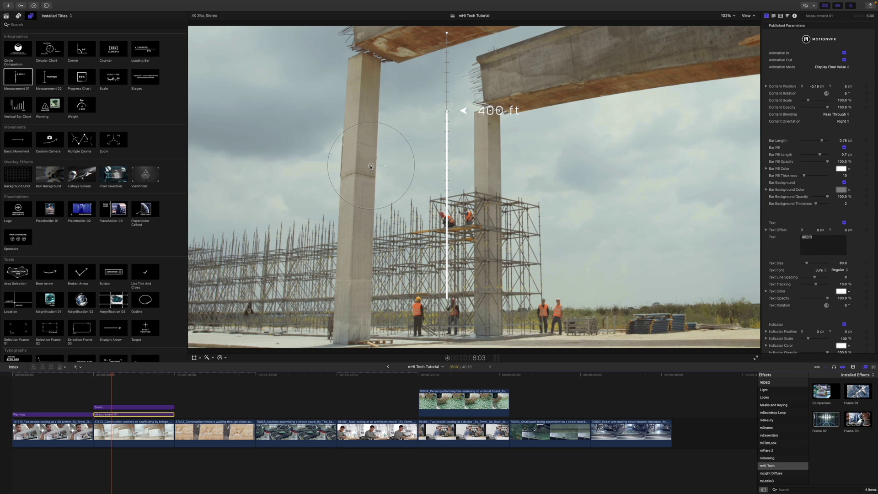
left_click_drag(371, 167, 272, 213)
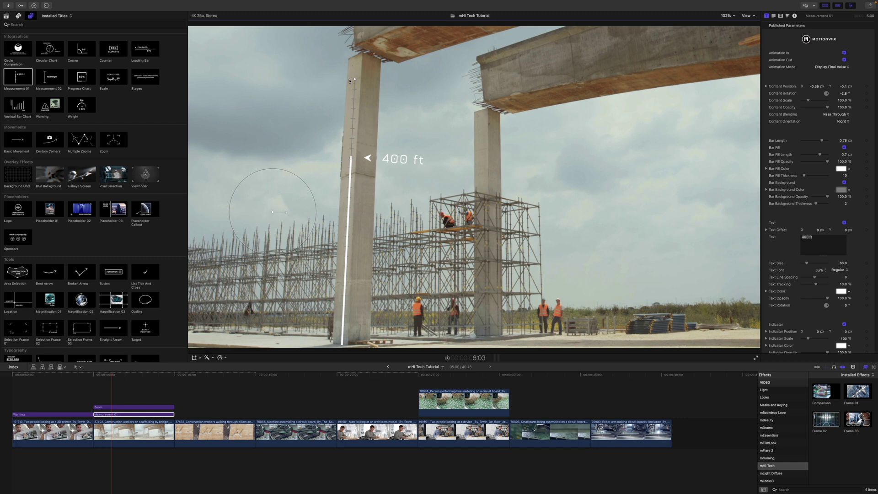
Fit the measurement bar to the front pillar's full height, extend its fill close to the top, and play the second clip.
left_click_drag(349, 81, 350, 66)
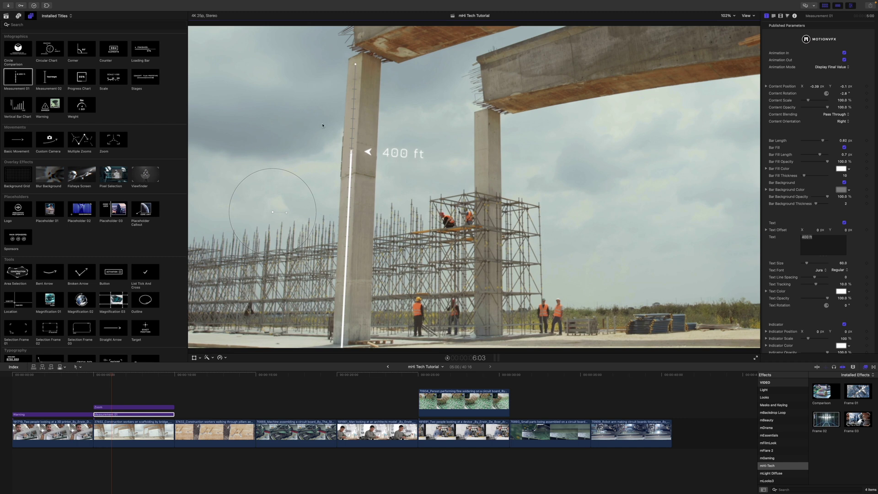
left_click_drag(272, 212, 273, 196)
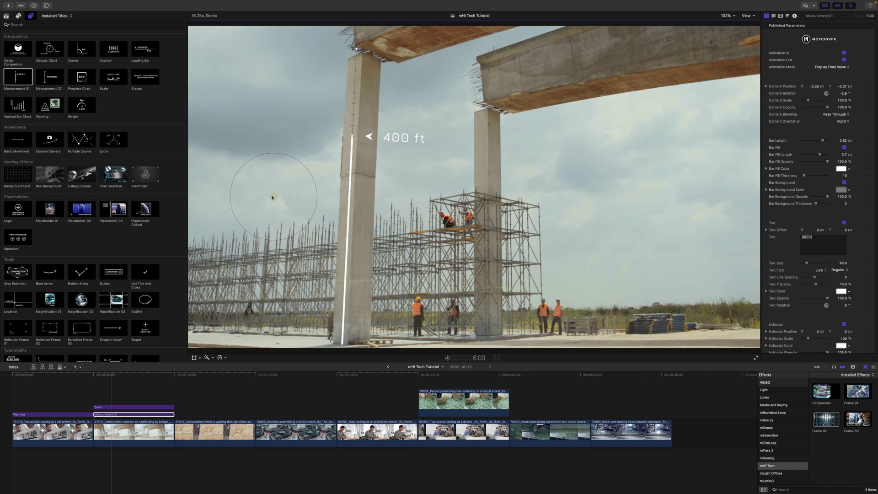
left_click_drag(356, 48, 355, 55)
left_click_drag(273, 198, 273, 201)
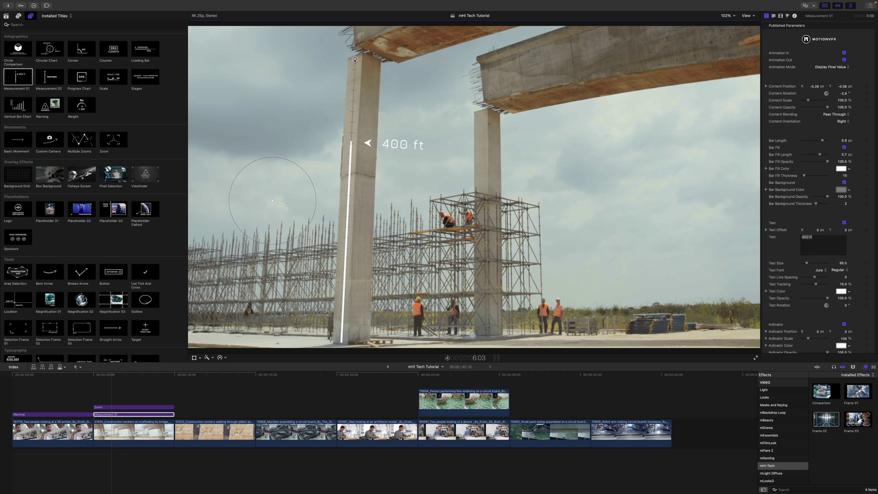
left_click_drag(356, 60, 354, 59)
left_click_drag(352, 145, 387, 86)
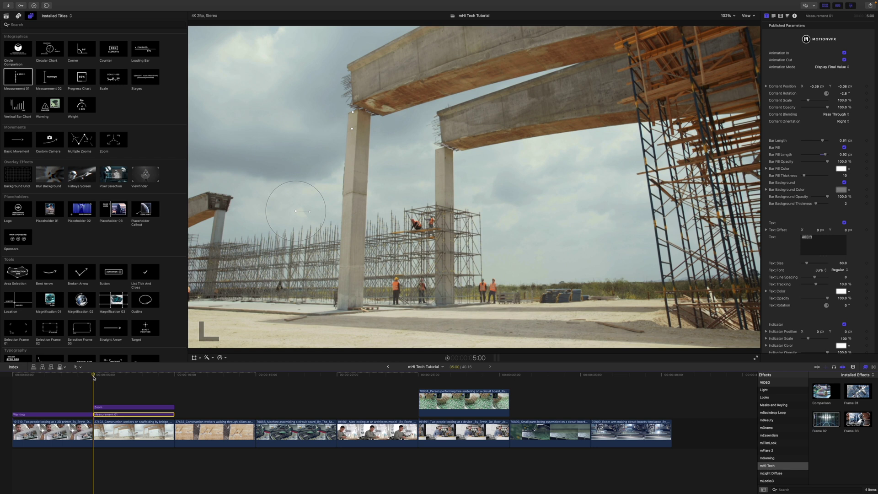
key("space")
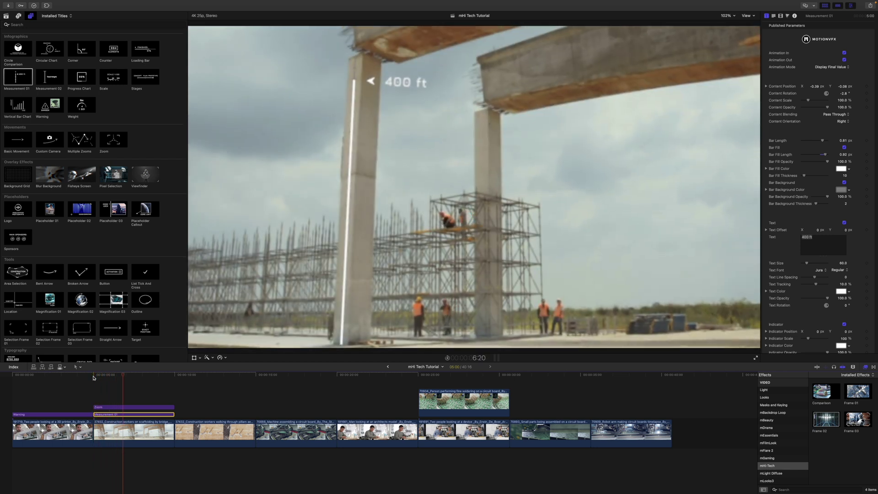
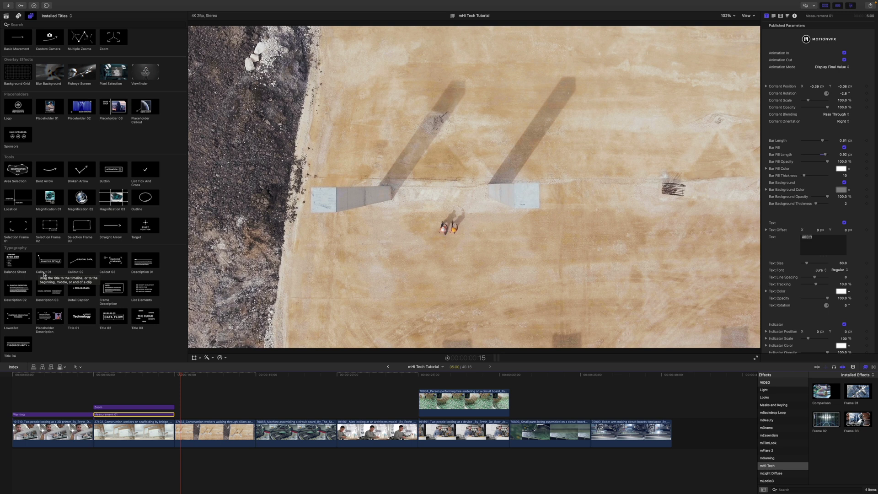
Add Callout 01 tracked to the left pillar top in the aerial clip, analyze the motion, and align the title with the clip's start.
left_click_drag(50, 265, 337, 211)
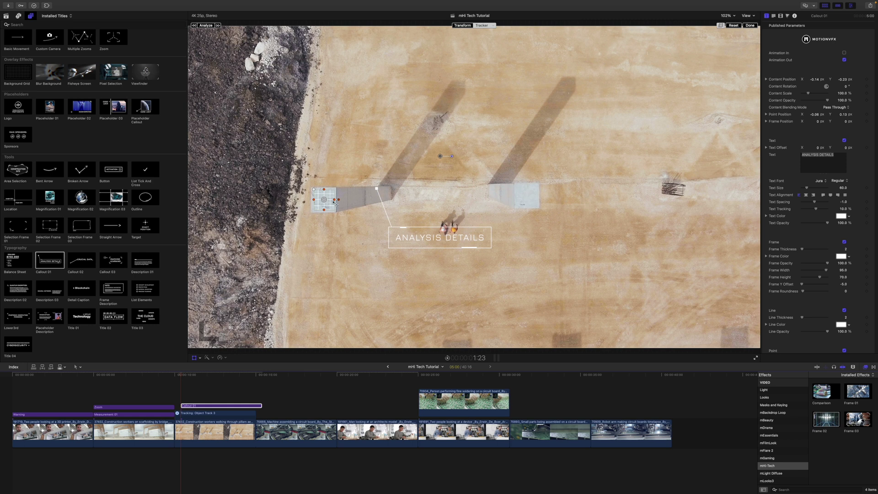
left_click(206, 26)
left_click_drag(225, 407, 220, 407)
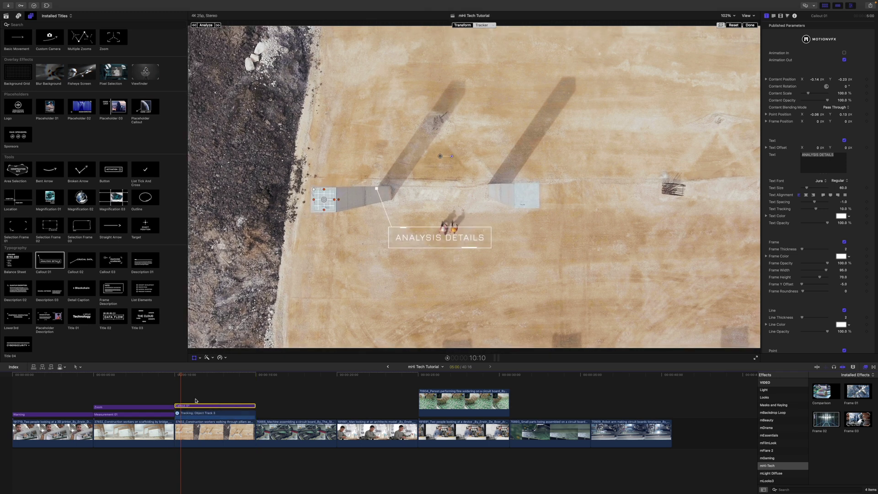
left_click(750, 25)
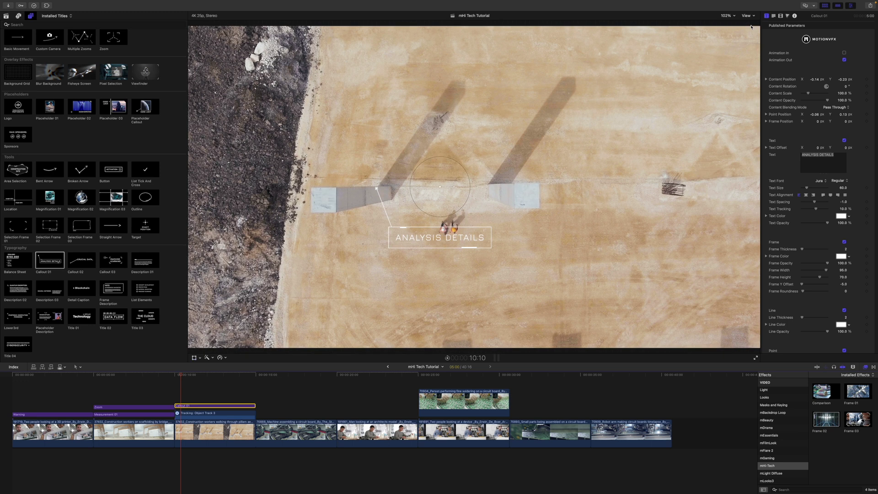
Place the callout text above the pillars over the left shadow and anchor its point on the left pillar top.
left_click_drag(439, 189, 458, 94)
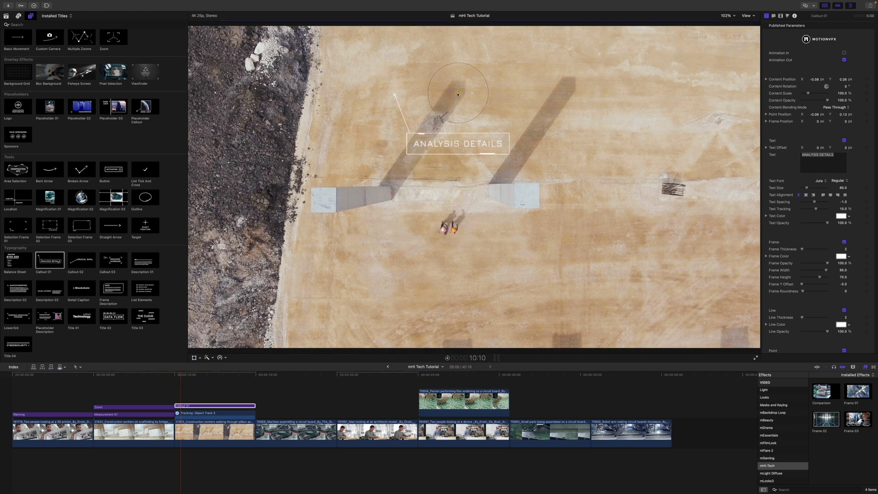
left_click_drag(394, 95, 325, 200)
left_click_drag(459, 94, 459, 90)
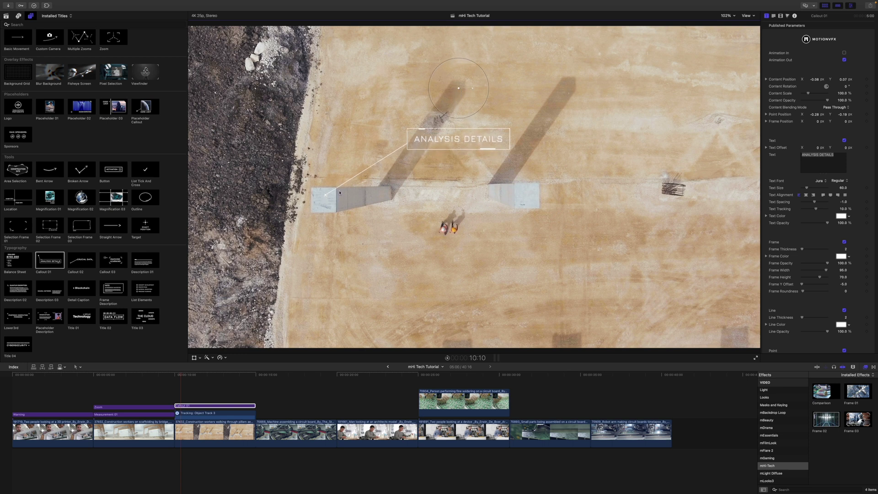
left_click_drag(326, 196, 323, 202)
Enable Animation In for Callout 01 and play the aerial clip from its start.
left_click(176, 375)
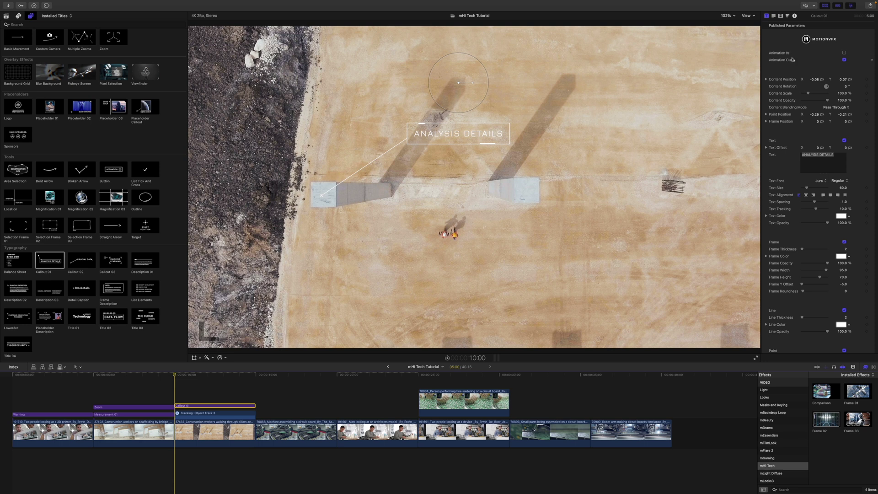
left_click(844, 53)
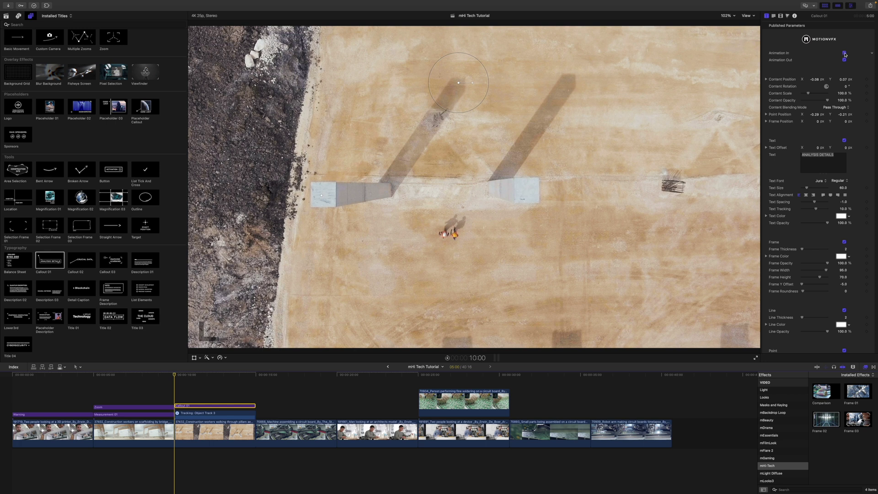
key("space")
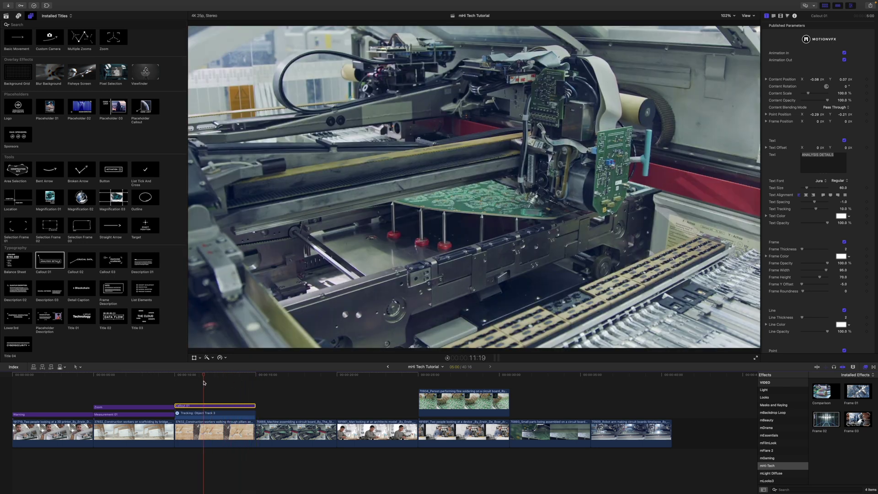
Examine the callout's frame, line, point, element, glow and shadow parameters, trying the Frame switch and thickness, and play the clip.
left_click(203, 382)
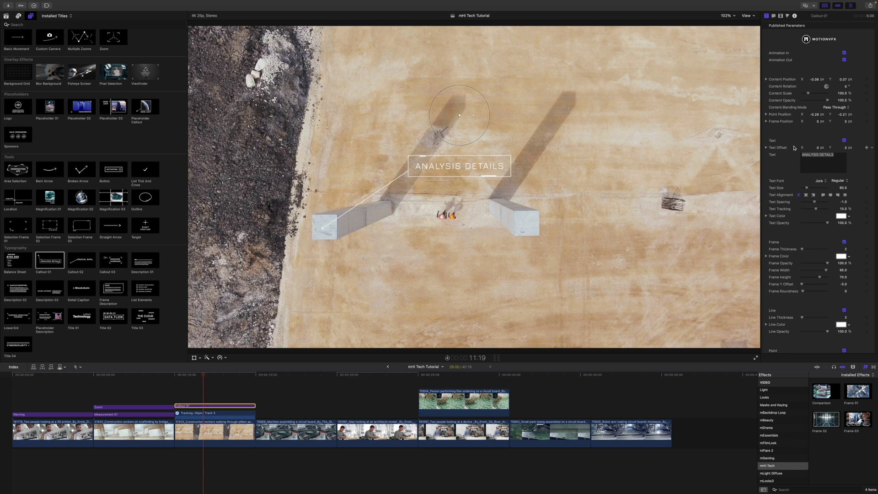
scroll(794, 152, "down", 1)
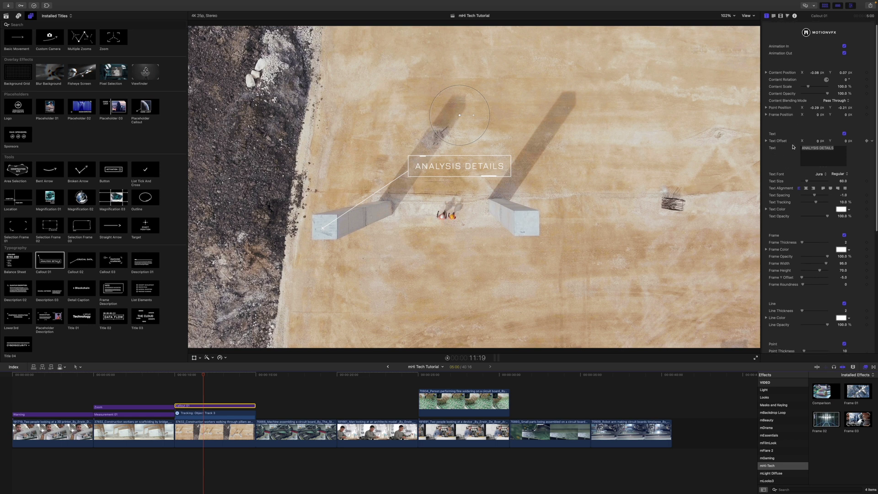
scroll(777, 188, "down", 2)
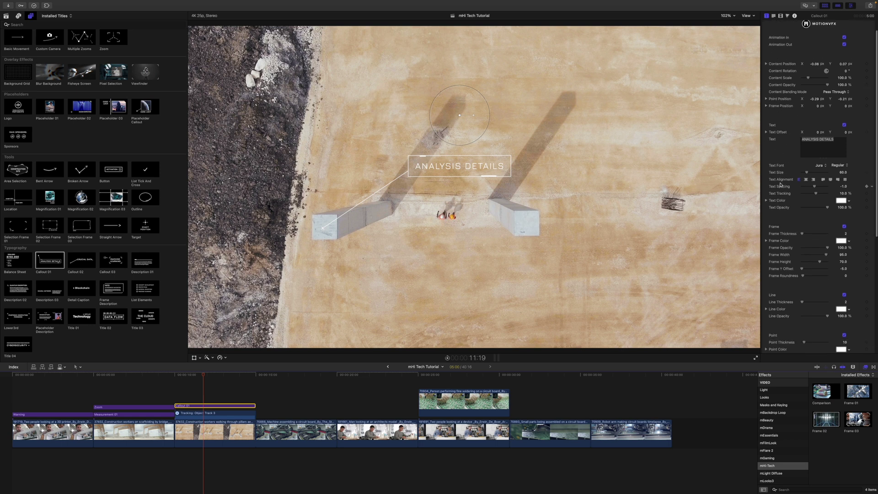
scroll(773, 197, "down", 4)
left_click(844, 186)
left_click(844, 185)
mouse_move(804, 194)
left_mouse_down()
mouse_move(811, 194)
mouse_move(802, 196)
left_mouse_up()
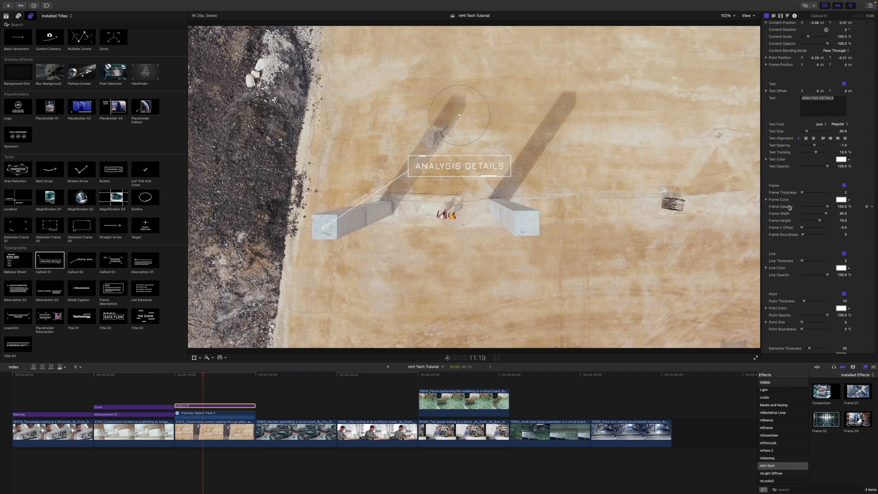
scroll(787, 213, "down", 4)
scroll(787, 212, "down", 3)
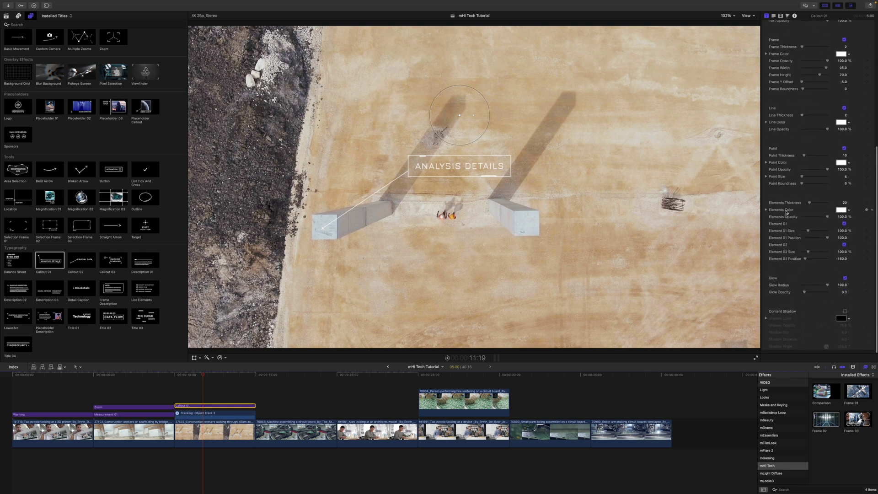
scroll(786, 212, "up", 9)
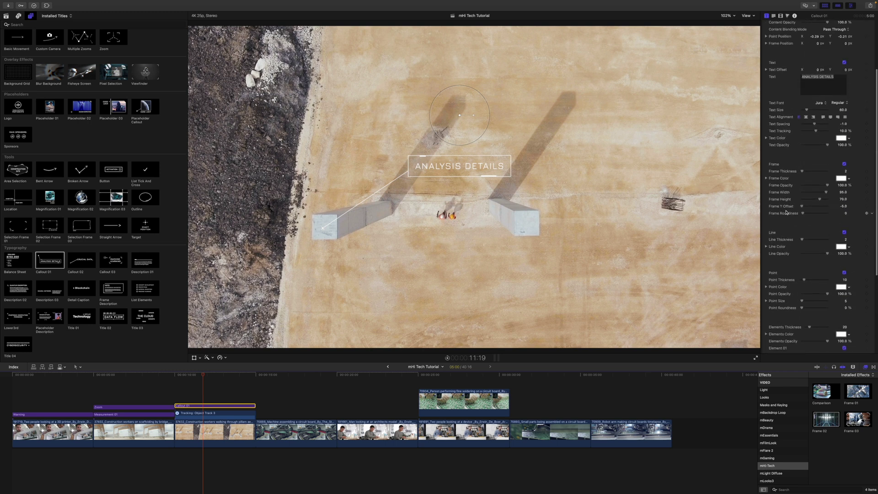
key("space")
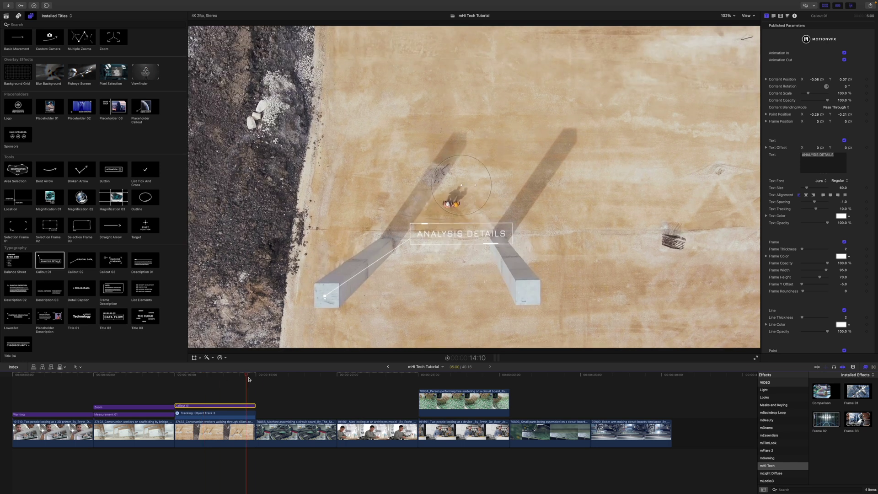
Add the Blur Background title over the circuit-board machine clip, starting at about 15:19, and play it.
scroll(154, 150, "up", 4)
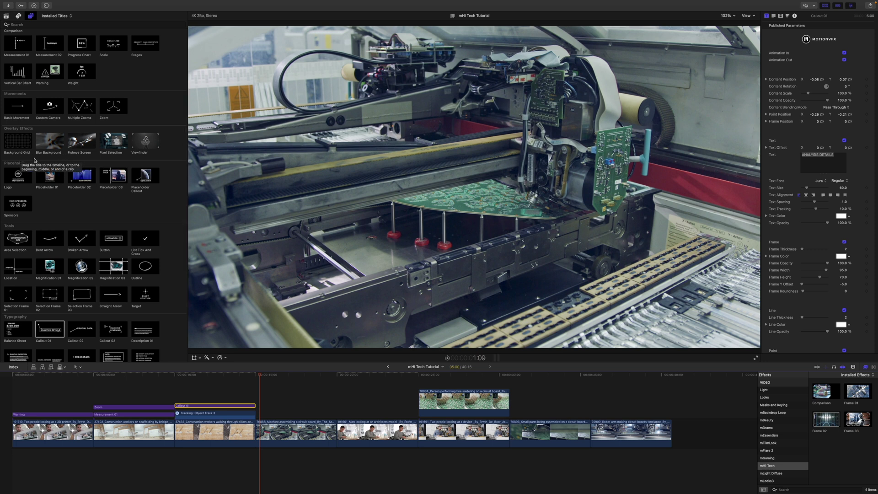
left_click_drag(46, 148, 268, 415)
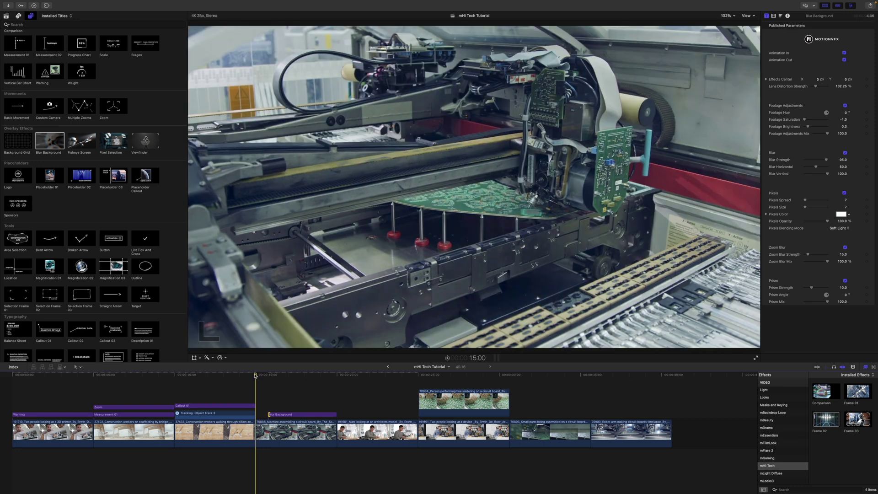
left_click_drag(255, 375, 270, 376)
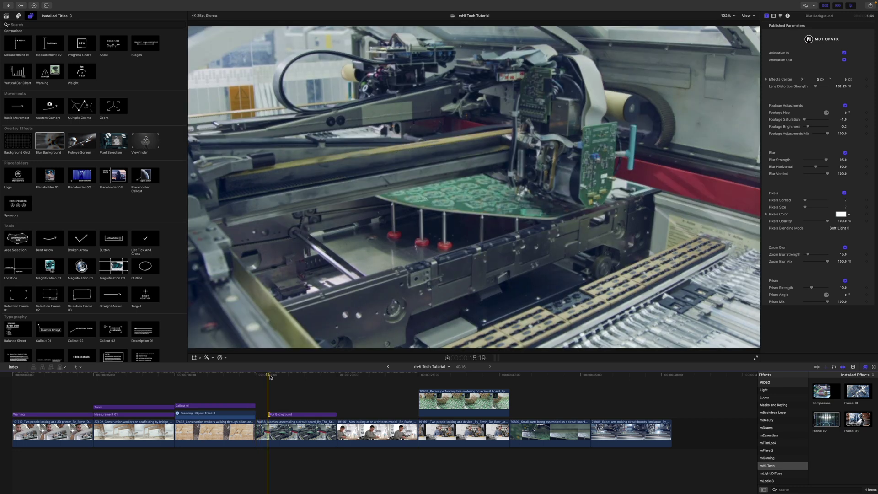
key("space")
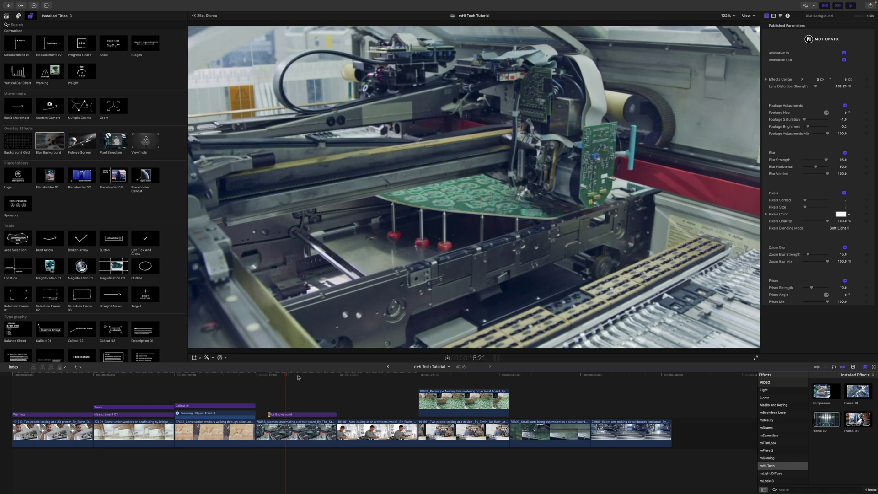
left_click_drag(298, 377, 269, 376)
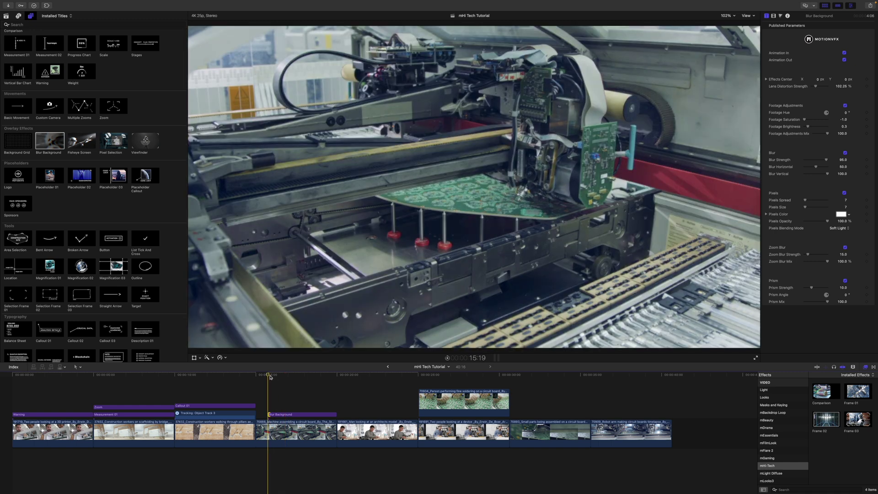
key("space")
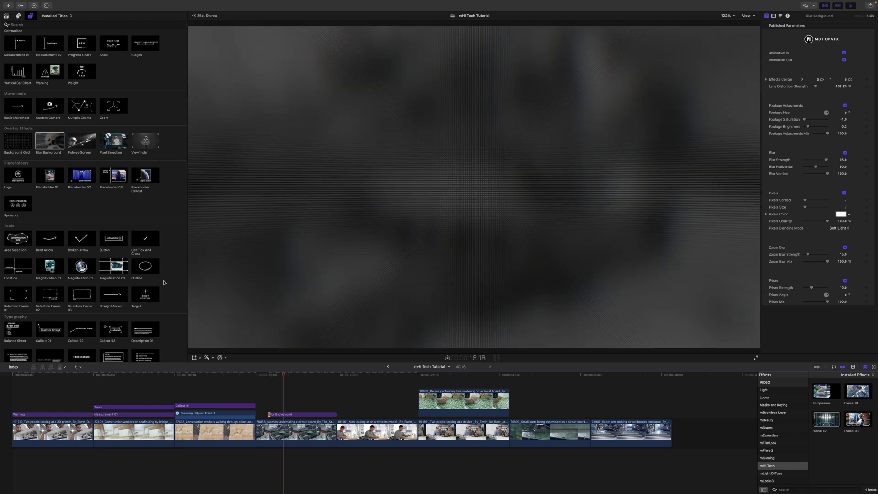
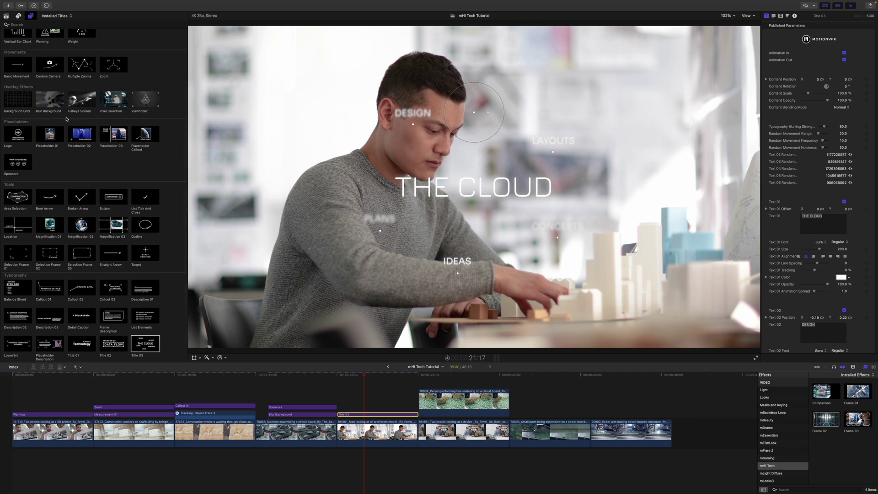
Add the Fisheye Screen title beneath Title 03 over the architect clip and set its Pixels Color to black.
left_click(12, 102)
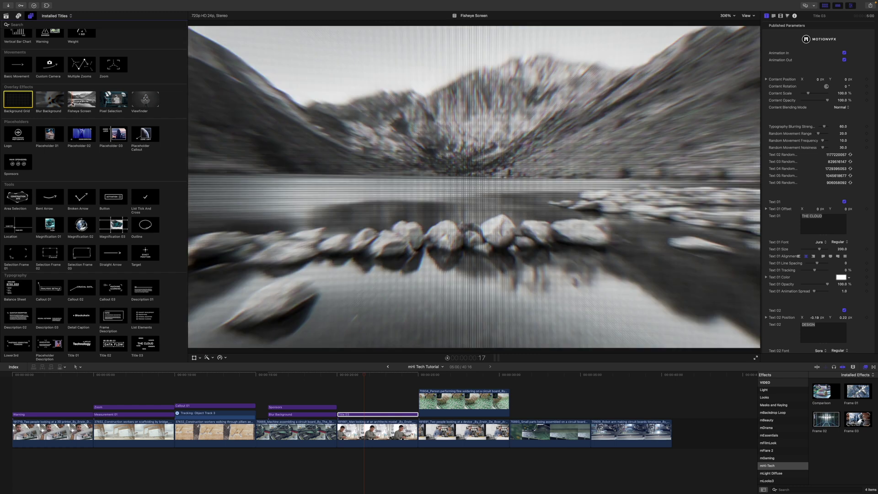
left_click_drag(78, 103, 360, 416)
left_click(840, 176)
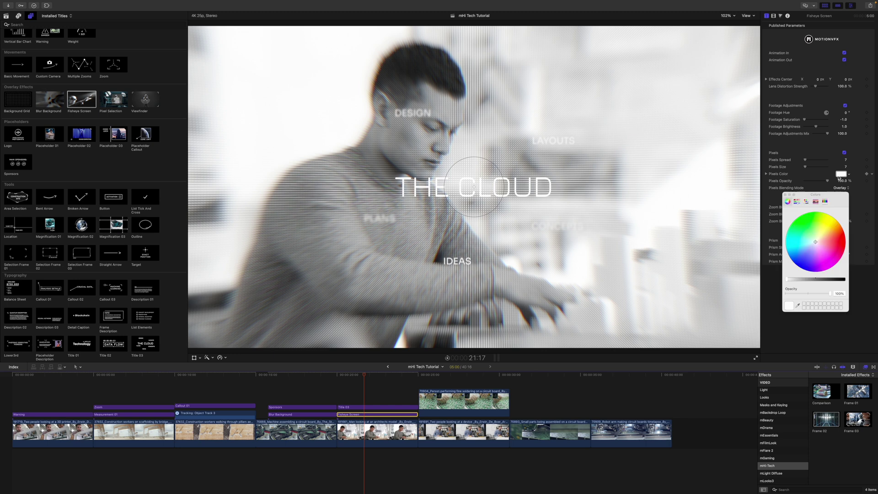
left_click_drag(810, 280, 815, 277)
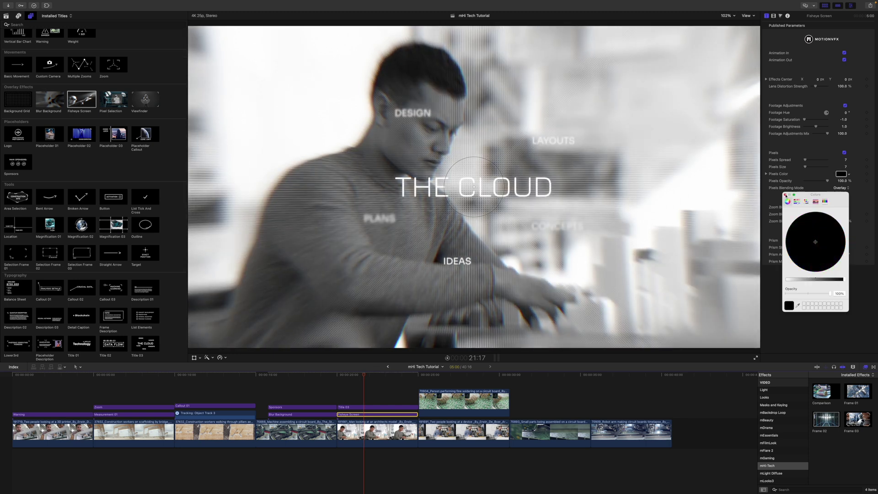
left_click(786, 195)
Set Fisheye Screen's Zoom Blur Strength to about 26 and Footage Brightness to about 0.64, and play the architect clip.
left_click_drag(808, 214, 810, 215)
left_click_drag(816, 126, 812, 128)
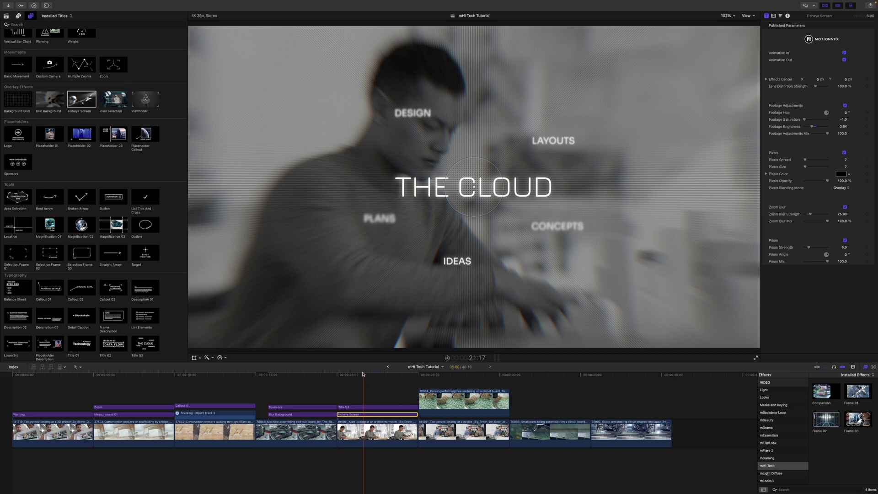
left_click_drag(364, 375, 337, 378)
key("space")
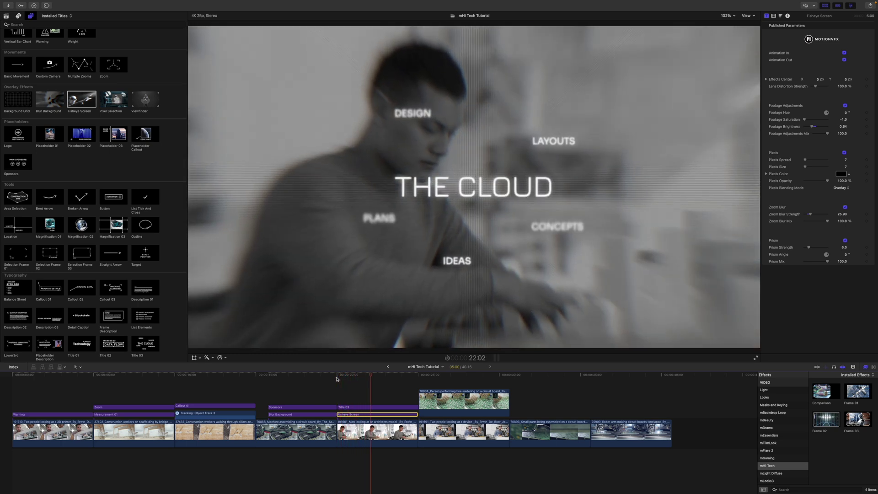
Spread Title 03's DESIGN, PLANS, CONCEPTS and LAYOUTS words farther from THE CLOUD, and play the architect clip.
left_click(373, 408)
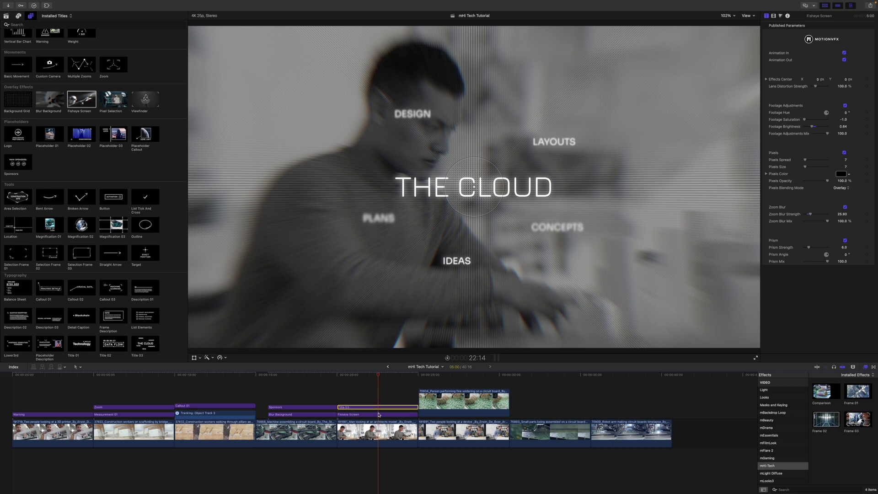
left_click(384, 230)
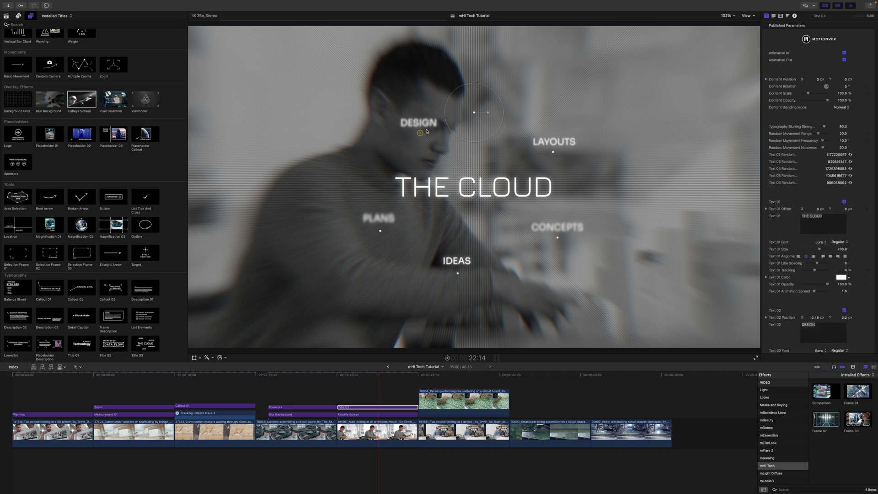
left_click_drag(380, 231, 368, 230)
left_click_drag(558, 238, 571, 239)
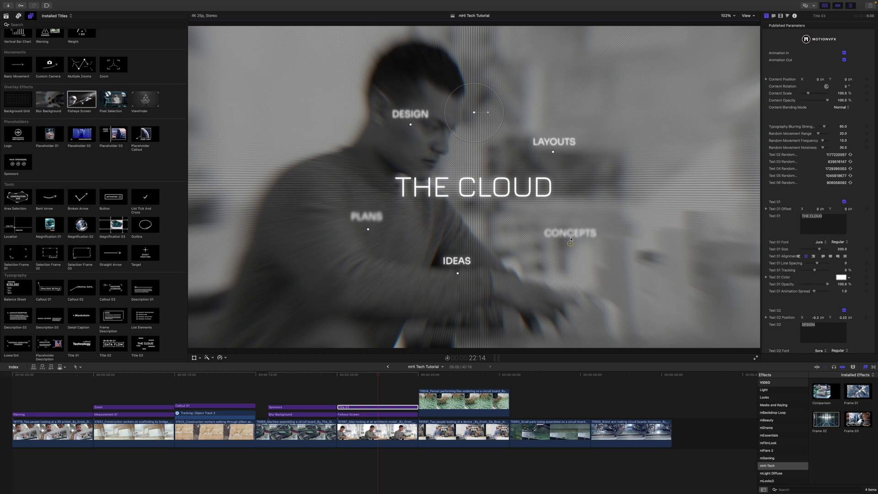
left_click_drag(558, 146, 558, 144)
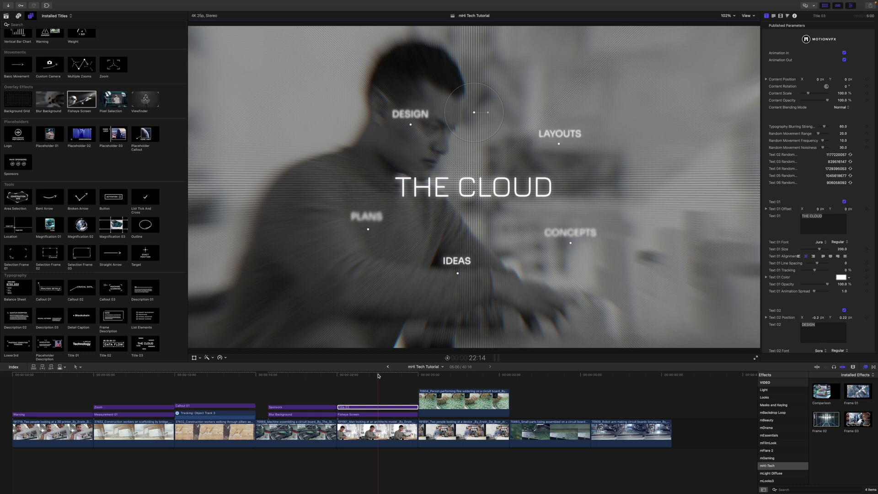
left_click(344, 380)
key("space")
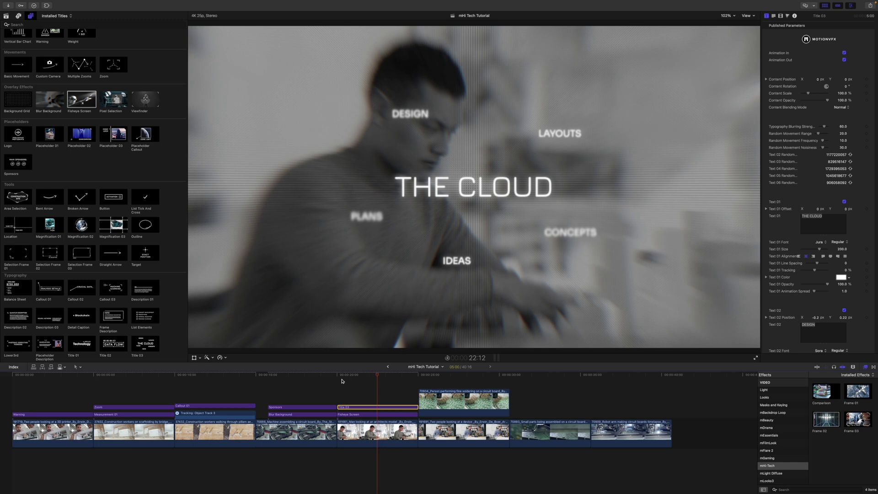
scroll(342, 381, "right", 1)
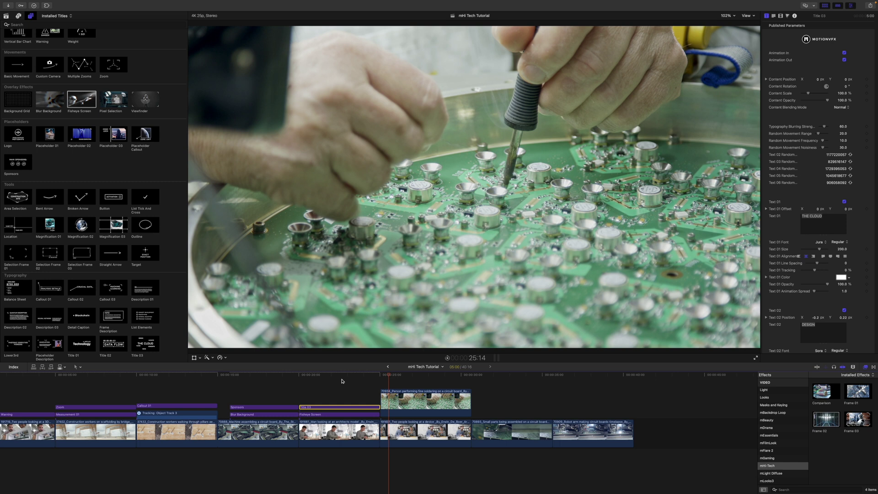
Preview the mHi-Tech effects on the soldering clip and apply Frame 03 to it.
left_click(391, 401)
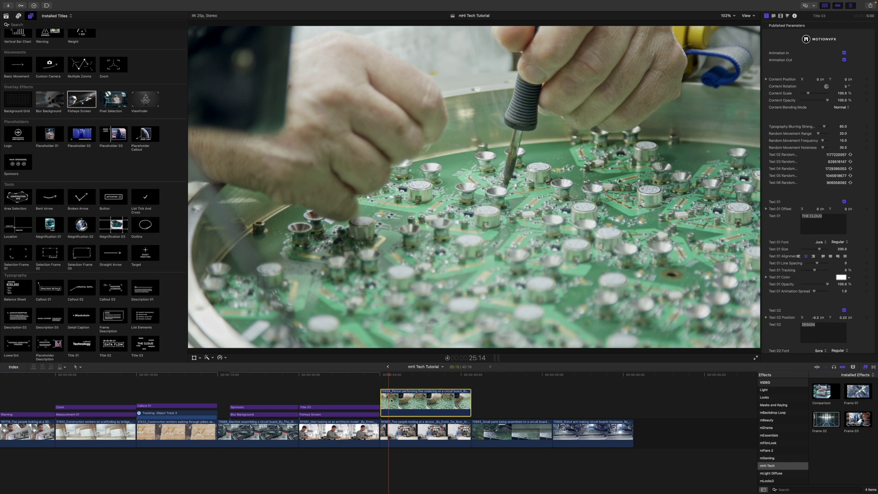
left_click(783, 466)
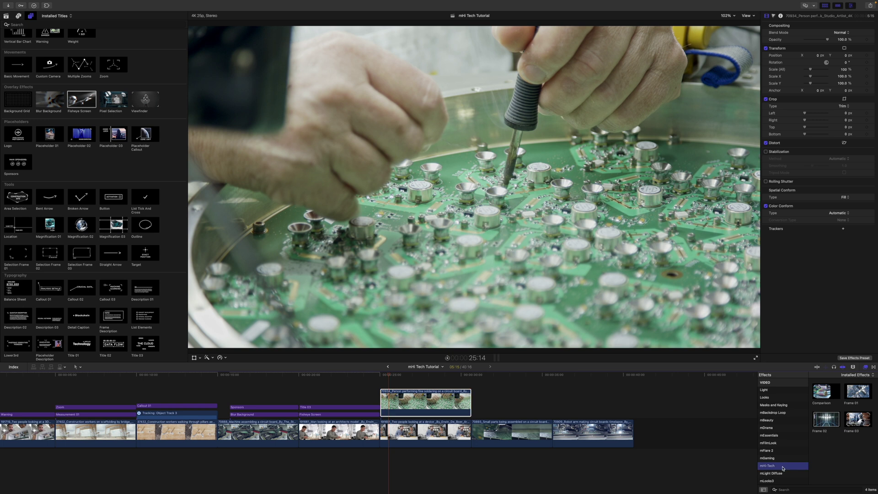
mouse_move(817, 398)
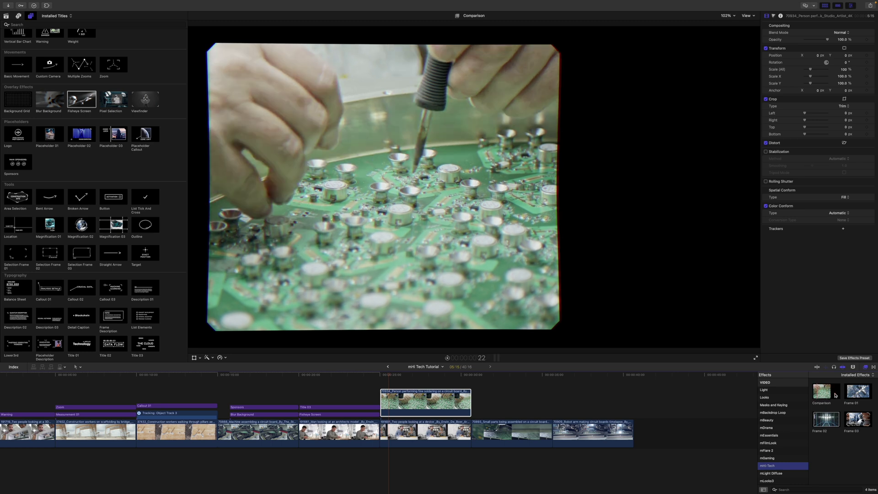
mouse_move(847, 396)
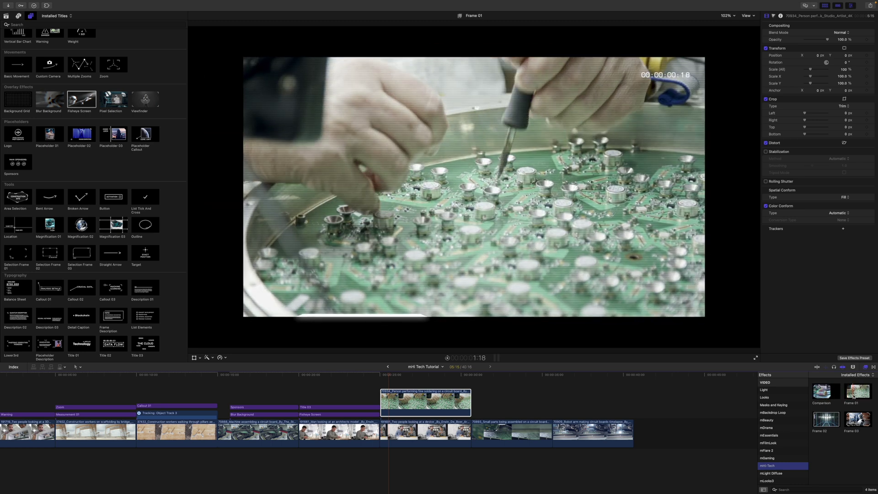
mouse_move(818, 423)
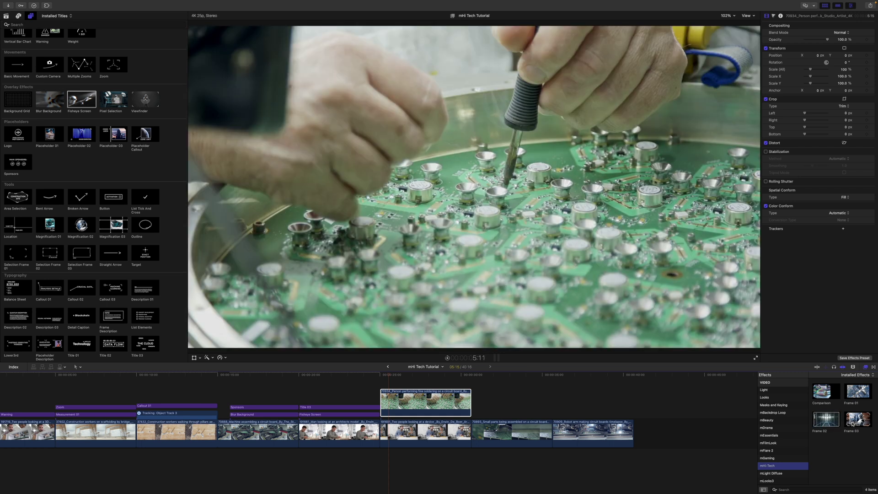
mouse_move(852, 425)
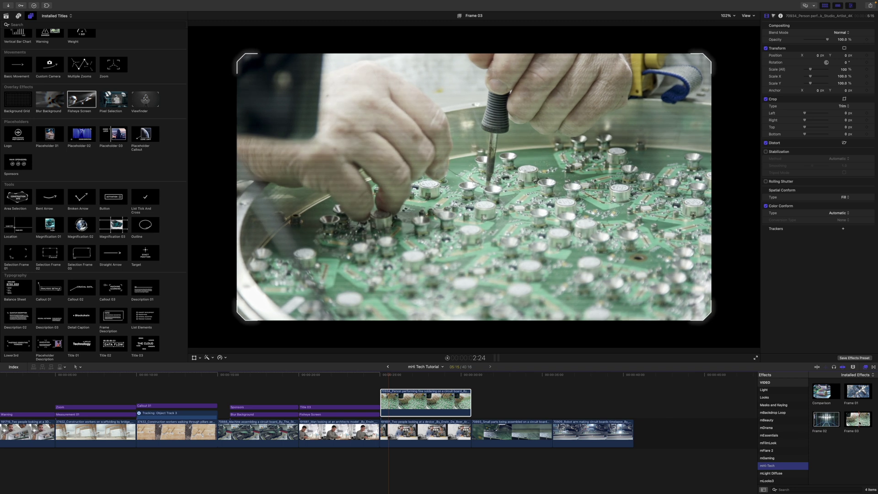
left_click_drag(859, 423, 424, 400)
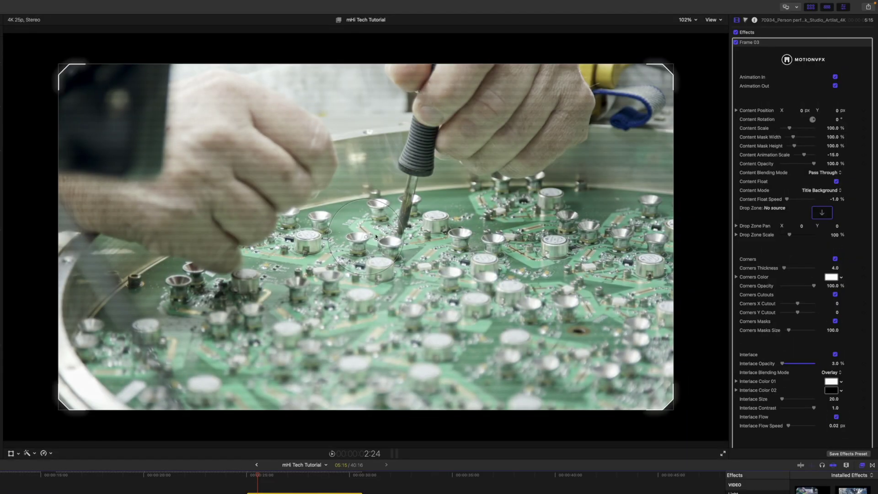
Move Frame 03 to about X -0.36, Y -0.01 at about 63% scale, trying Drop Zone mode before restoring Title Background.
left_click_drag(377, 234, 220, 240)
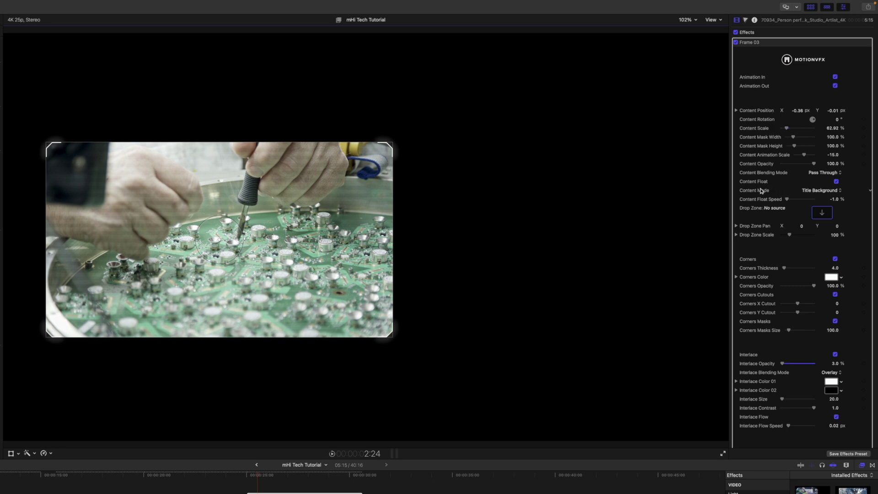
left_click(829, 192)
left_click(828, 199)
left_click(830, 193)
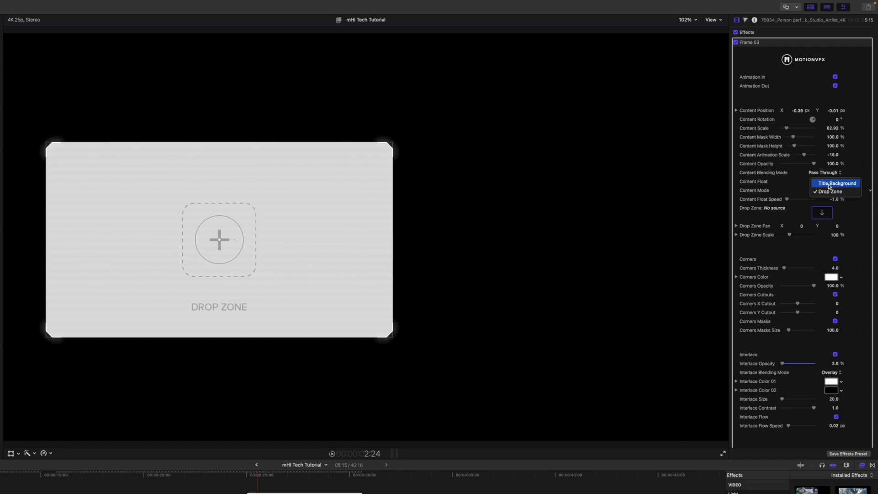
left_click(837, 184)
Lower Frame 03's Background Opacity to about 91% and play the soldering clip from its start.
scroll(765, 229, "down", 2)
scroll(765, 229, "down", 8)
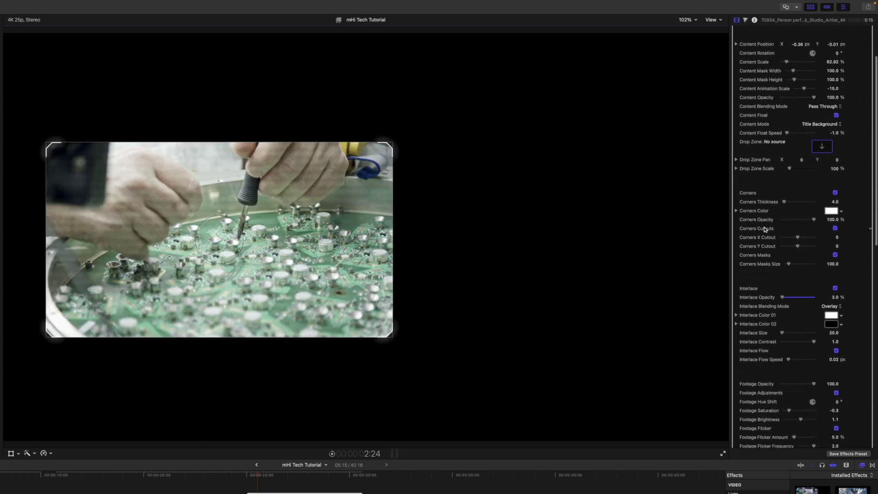
scroll(762, 249, "down", 7)
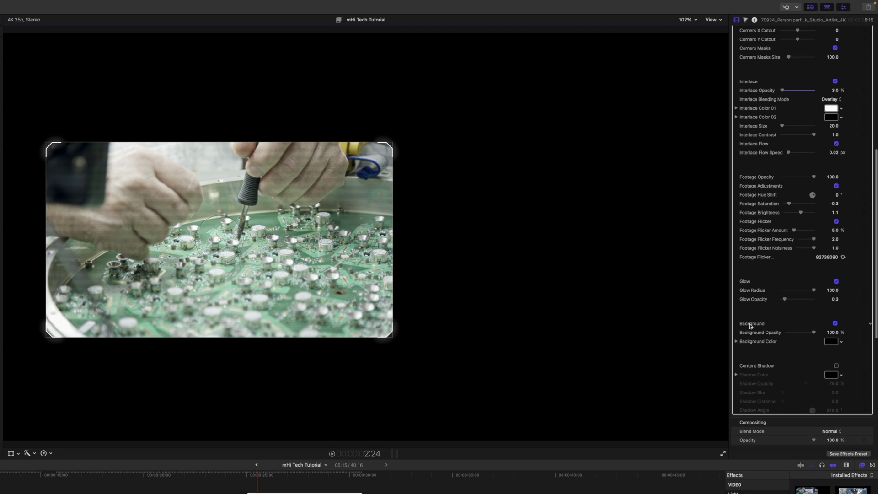
left_click(835, 323)
left_click(835, 323)
left_click_drag(821, 335, 813, 335)
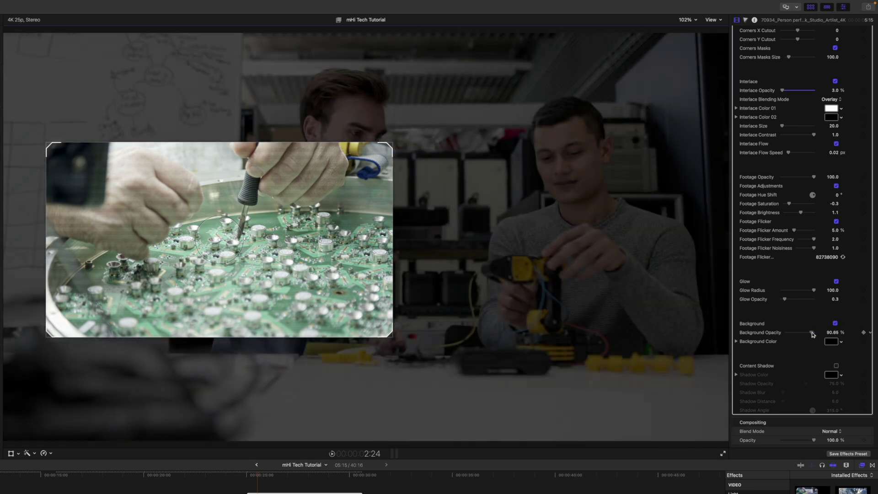
left_click_drag(812, 334, 813, 334)
left_click(250, 478)
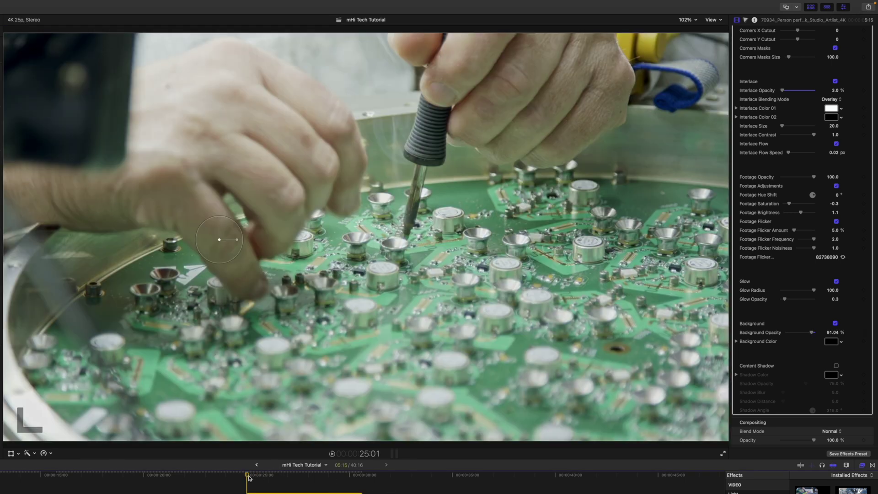
key("space")
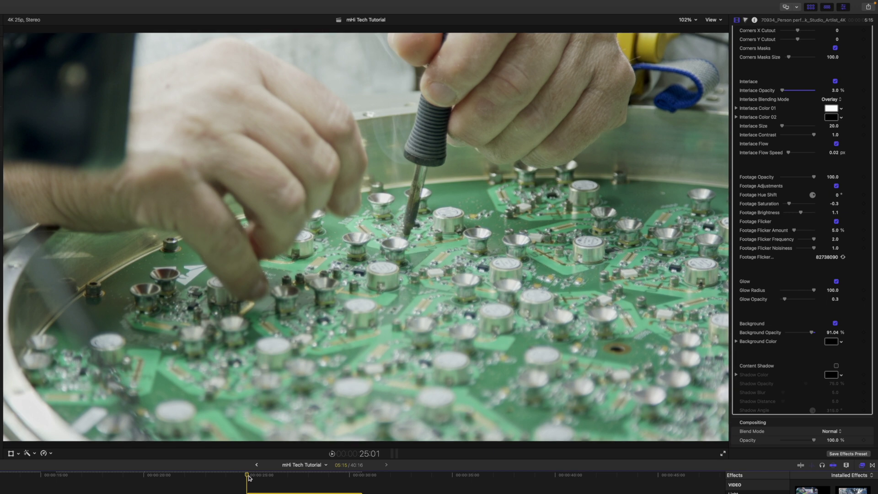
key("space")
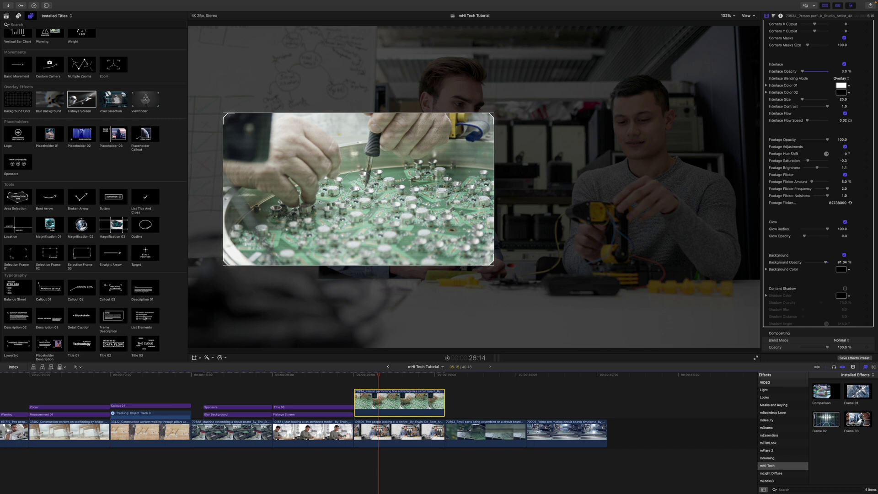
Add the List Elements title over the soldering clip, moved beside the frame at about X 0.2, Y 0.2 and scaled to about 92%.
left_click_drag(145, 317, 359, 381)
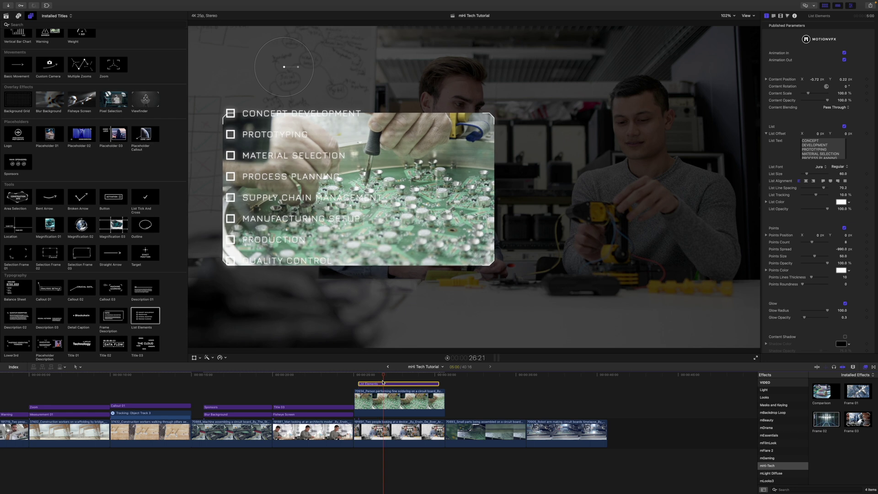
left_click_drag(284, 68, 581, 75)
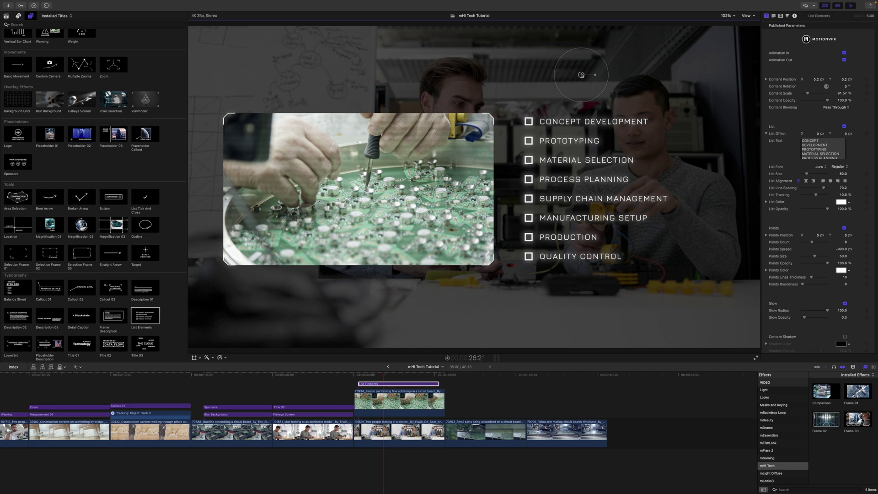
Preview the mHi-Tech transitions, including Gyre, Magnification Shift, Morphing, Pop-Up, Quick Load and Target Zoom.
left_click(508, 388)
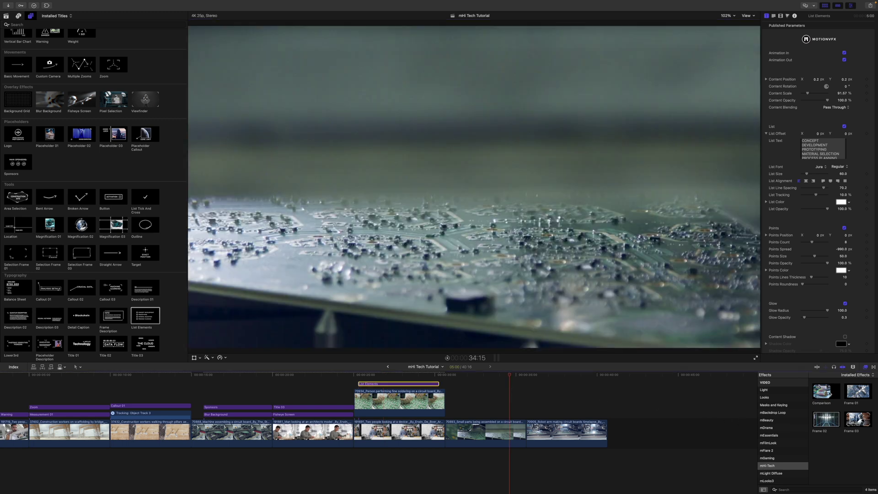
left_click(874, 367)
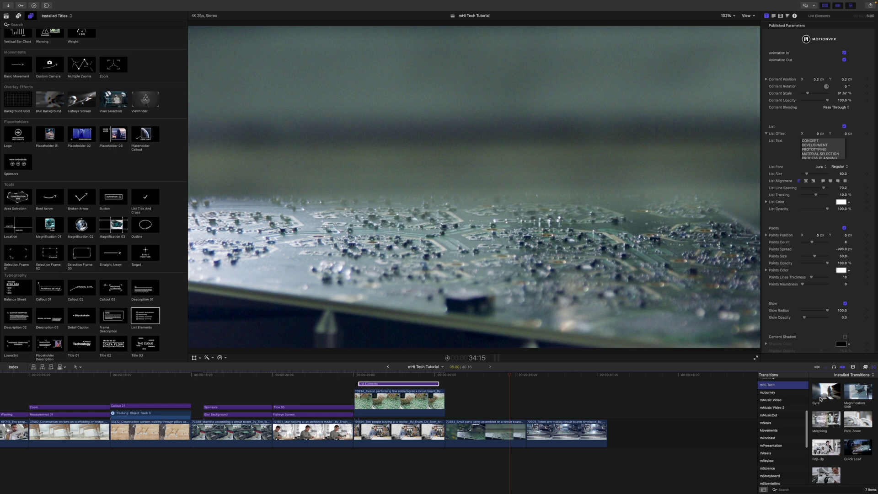
mouse_move(819, 398)
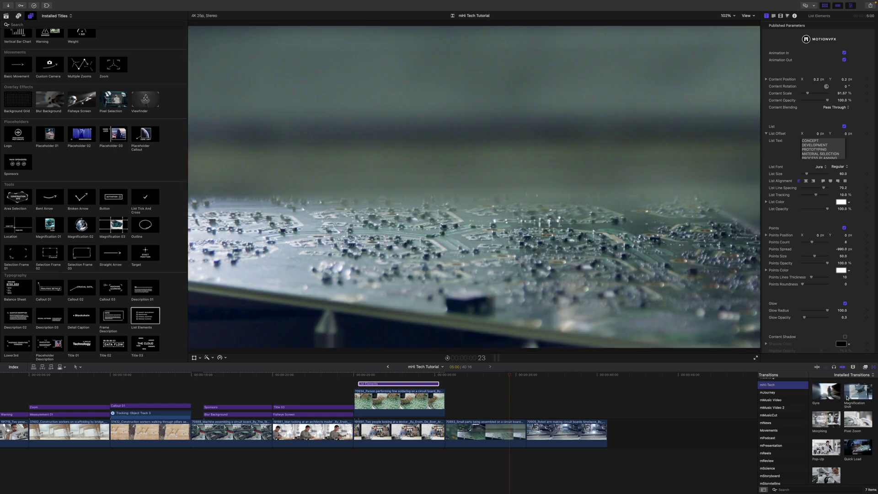
mouse_move(852, 398)
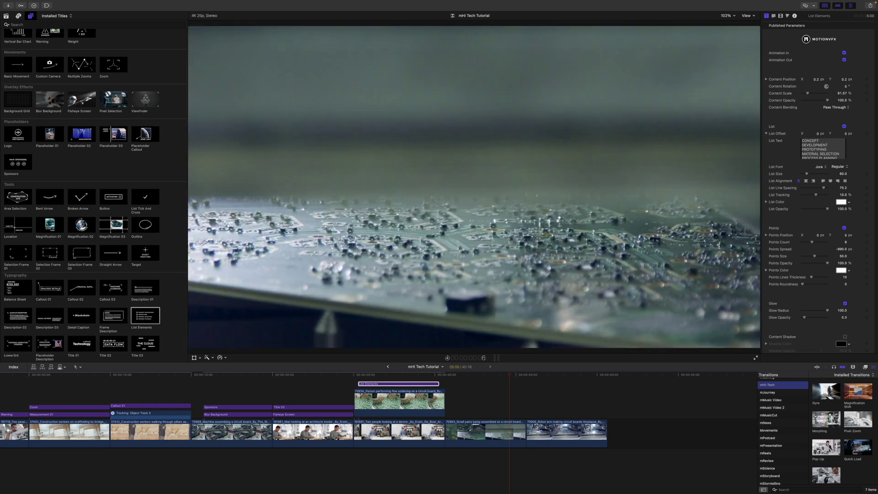
mouse_move(820, 424)
mouse_move(820, 452)
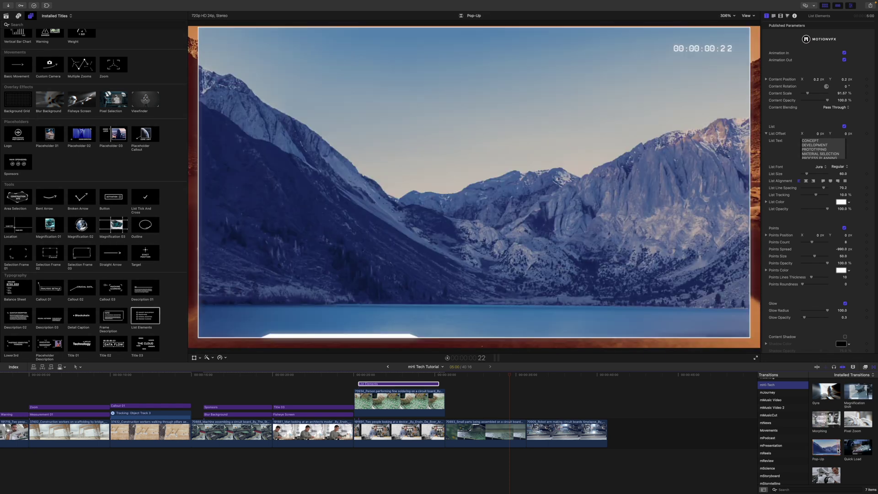
mouse_move(857, 449)
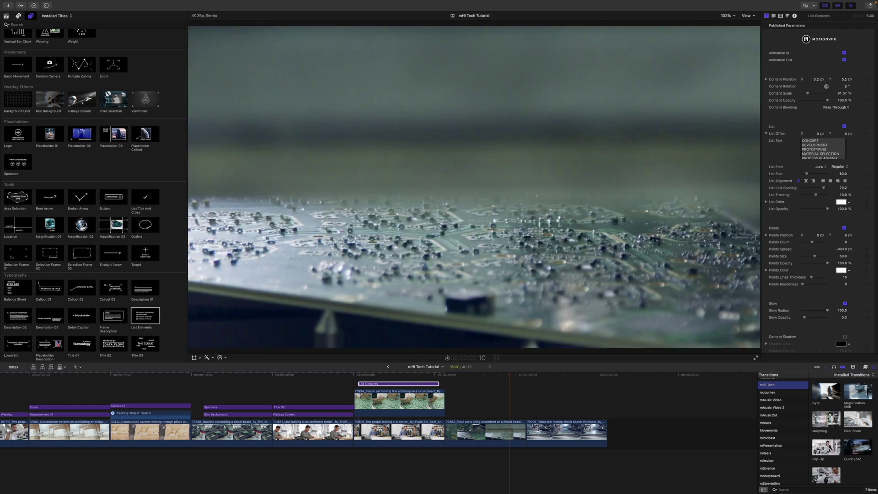
mouse_move(816, 479)
scroll(825, 476, "down", 1)
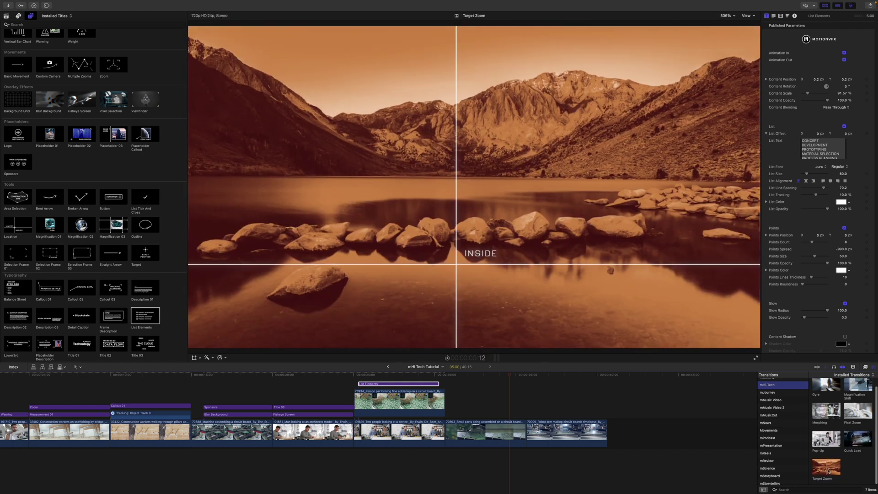
scroll(827, 474, "up", 1)
Add the Pop-Up transition between the small-parts and robot-arm circuit board clips, and play it.
left_click_drag(829, 471, 533, 434)
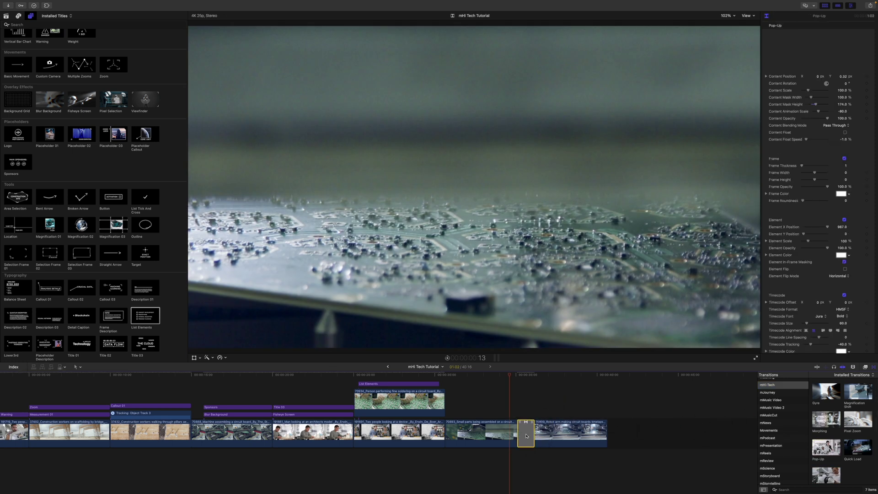
left_click(515, 375)
key("space")
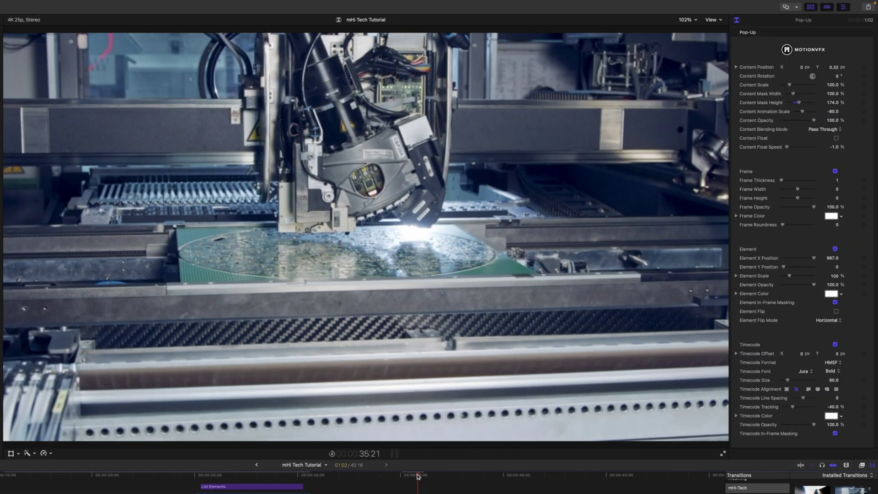
Place the Pop-Up content at about X 0, Y 0.2, scale it to about 113%, and enable Content Float.
left_click(411, 476)
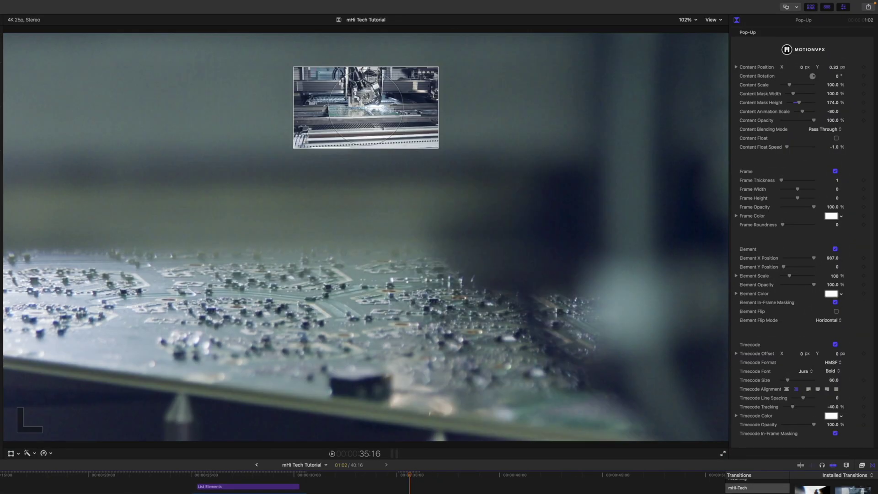
left_click_drag(365, 106, 377, 207)
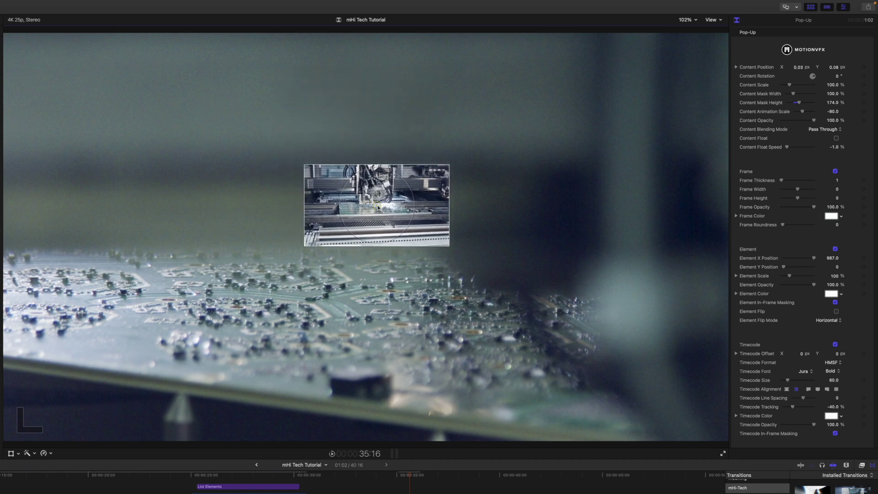
left_click_drag(377, 207, 369, 158)
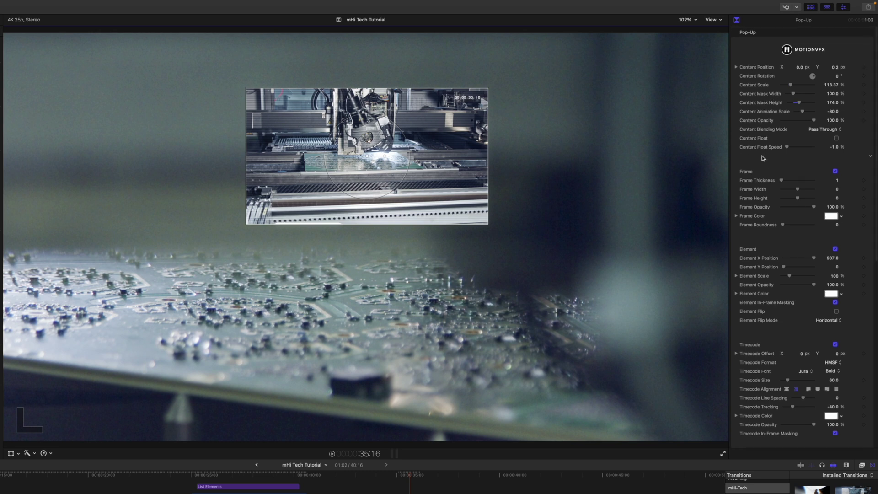
left_click(836, 138)
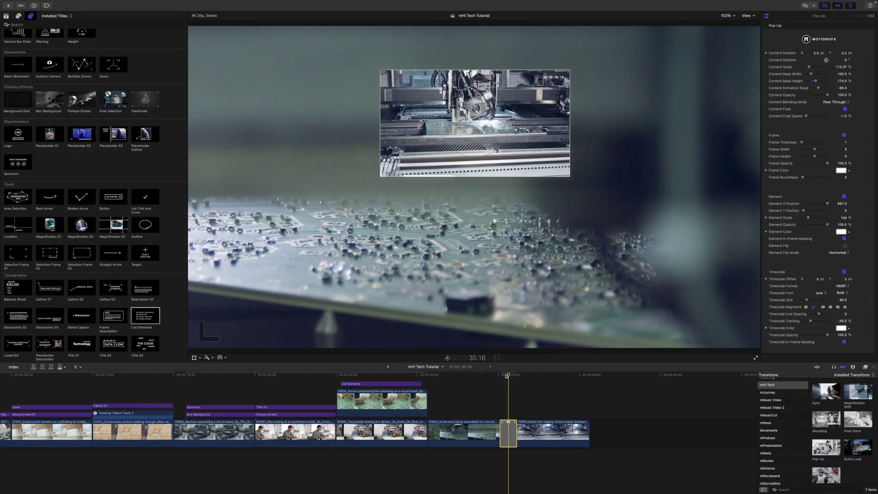
left_click_drag(504, 376, 509, 376)
scroll(516, 408, "left", 2)
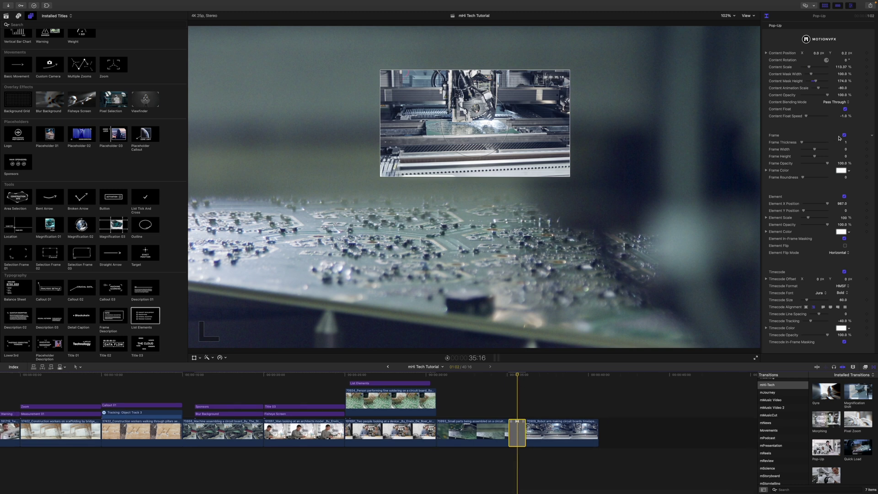
Set the Pop-Up transition's Frame Thickness to 10 and review its timecode, interlace, footage, glow and shadow parameters.
left_click_drag(804, 142, 805, 144)
scroll(791, 192, "down", 5)
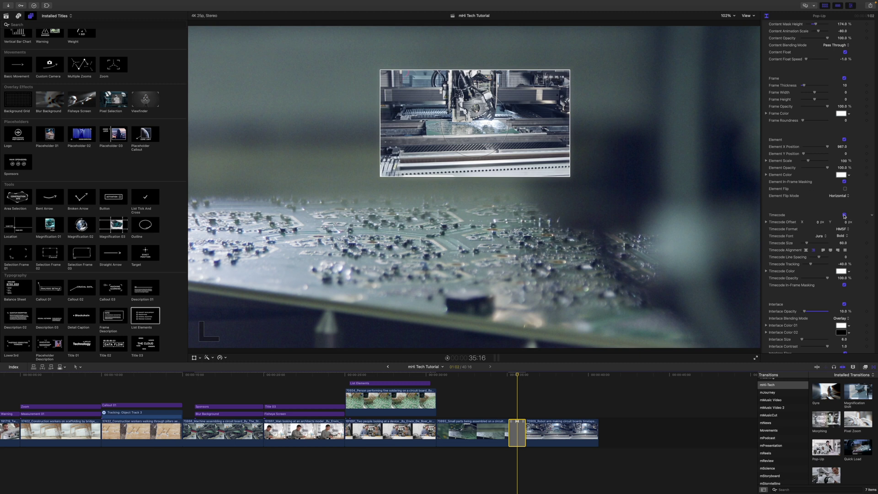
left_click(845, 229)
left_click(845, 231)
scroll(788, 253, "down", 5)
scroll(789, 253, "up", 3)
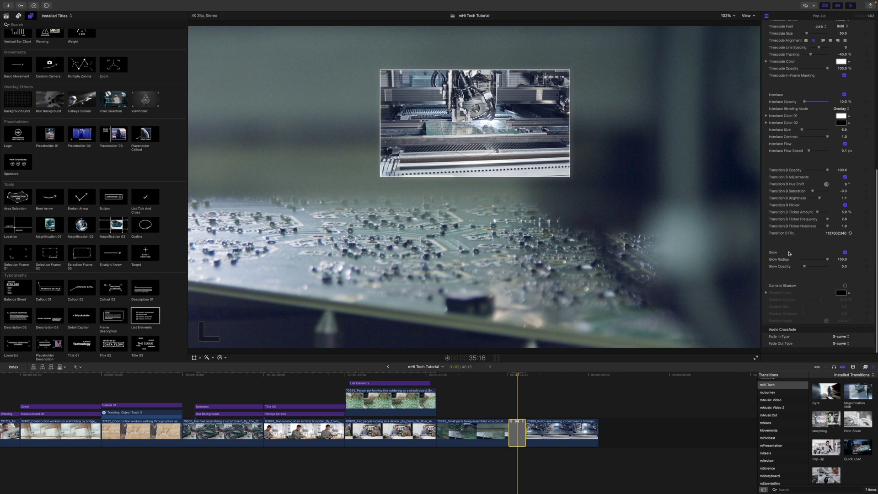
scroll(788, 253, "up", 6)
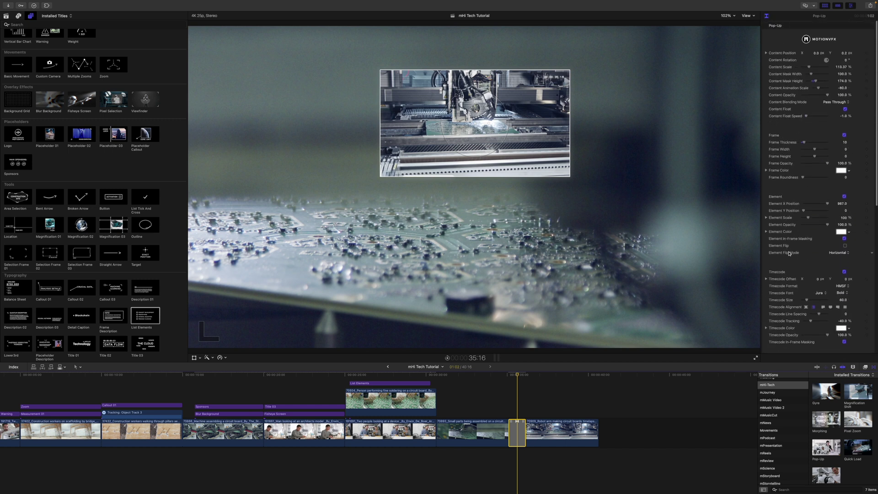